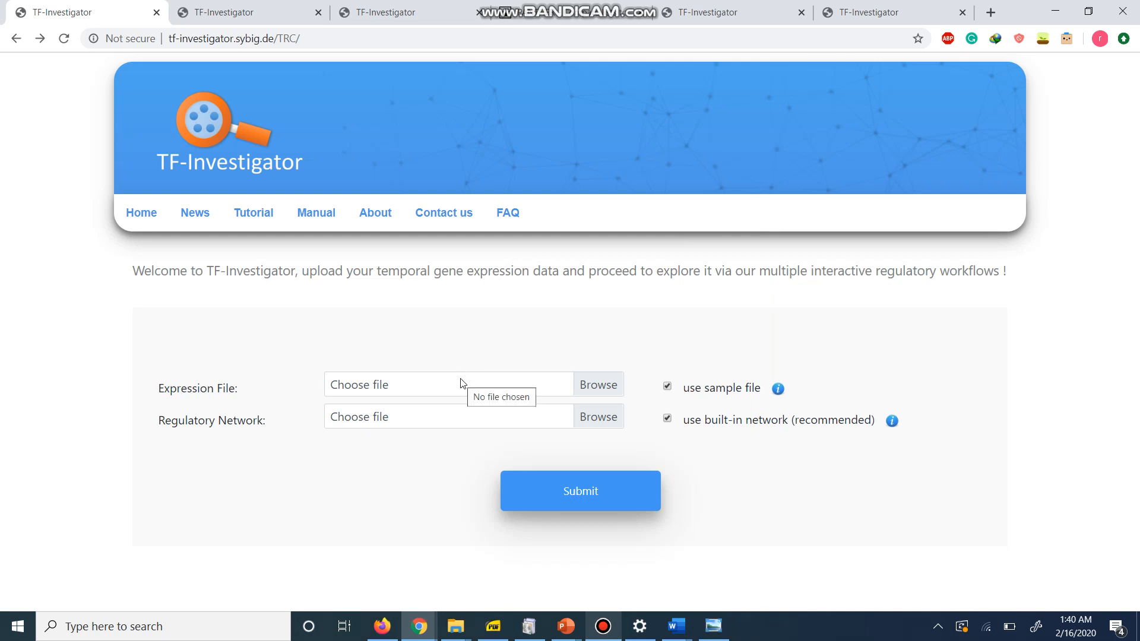
Step: Read the manual's guidelines for the temporal expression file and network file formats, and return to the upload page
click(777, 389)
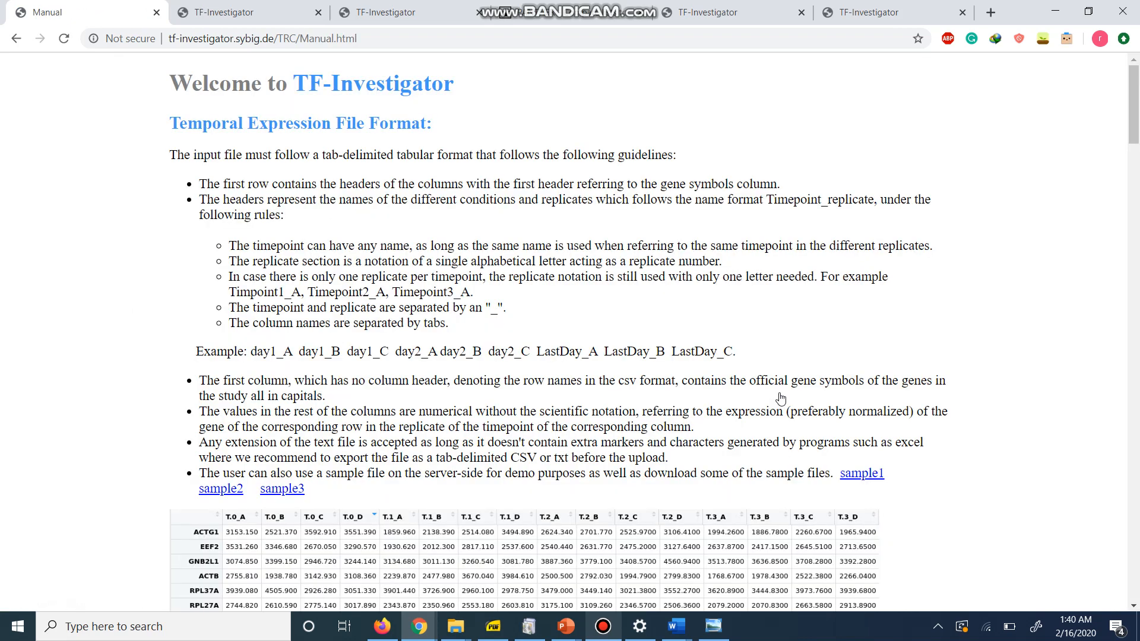
scroll(781, 398, down, 3)
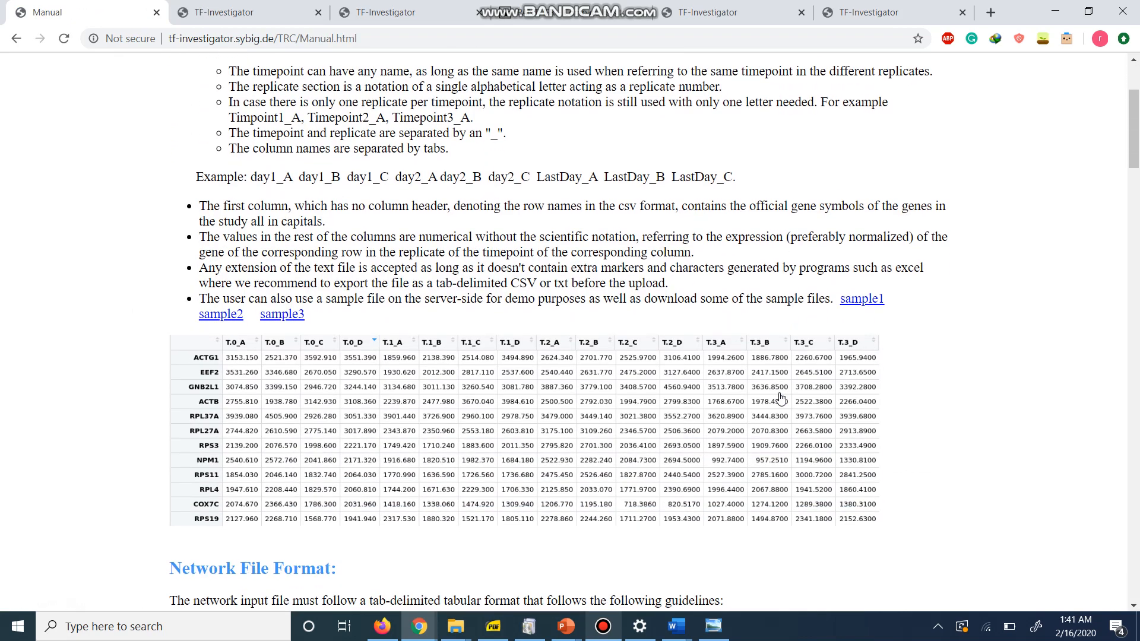
scroll(781, 398, down, 1)
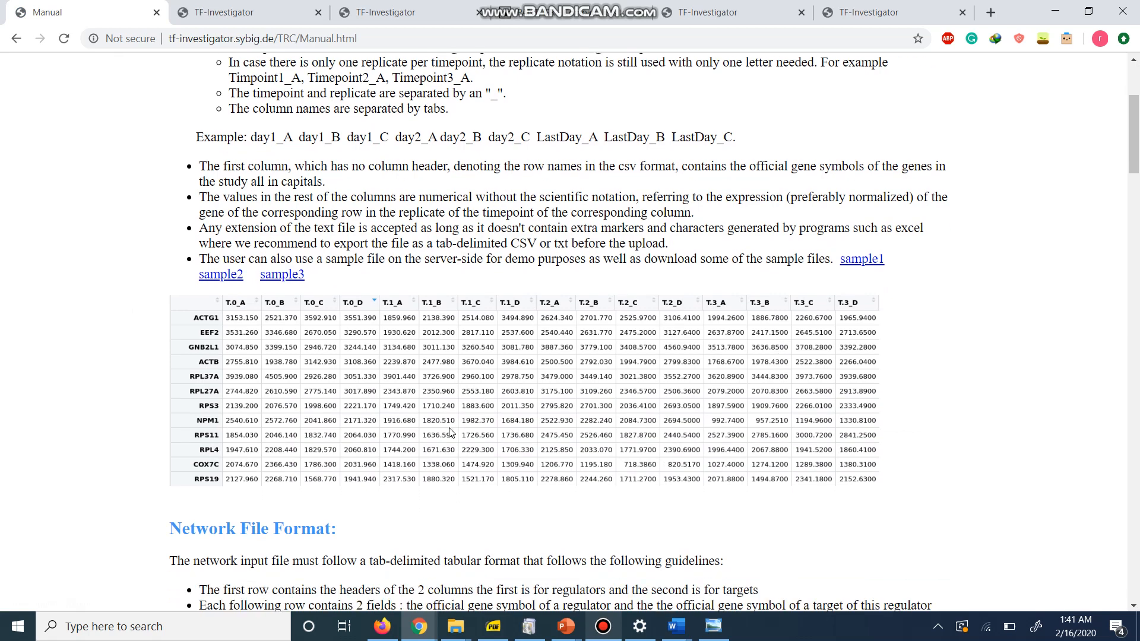
scroll(451, 430, down, 3)
scroll(452, 431, down, 3)
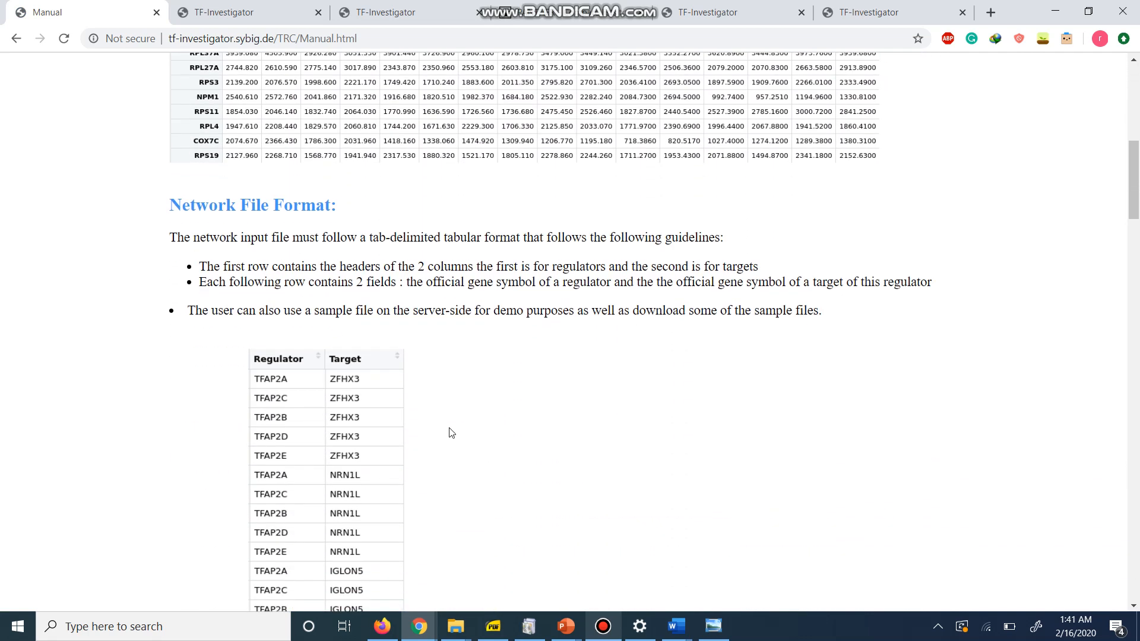
scroll(451, 433, down, 2)
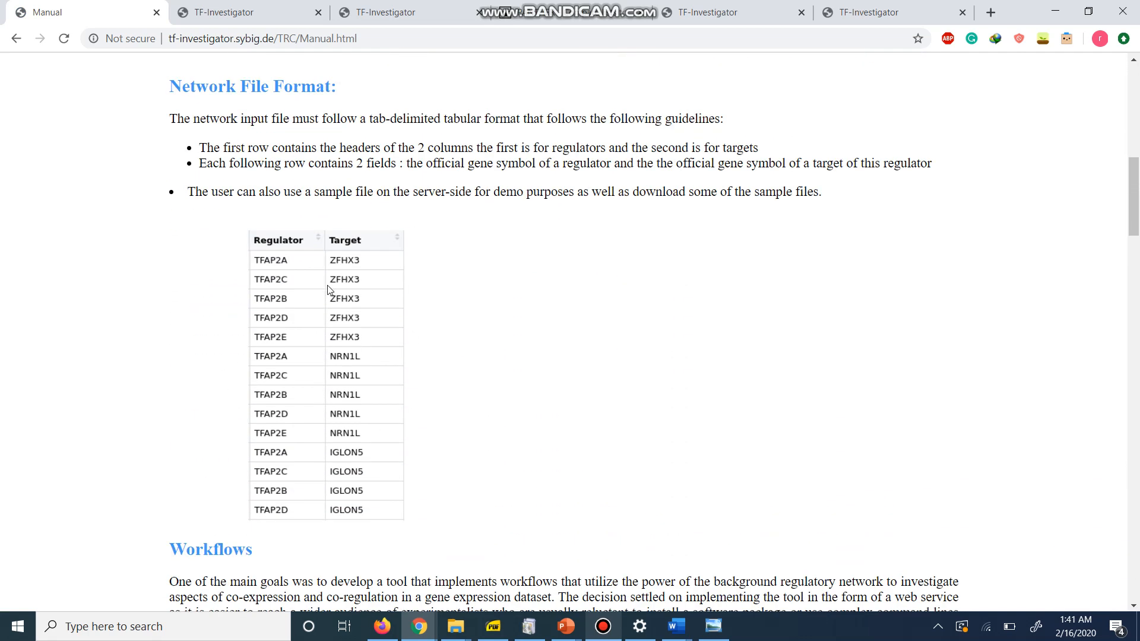
click(15, 41)
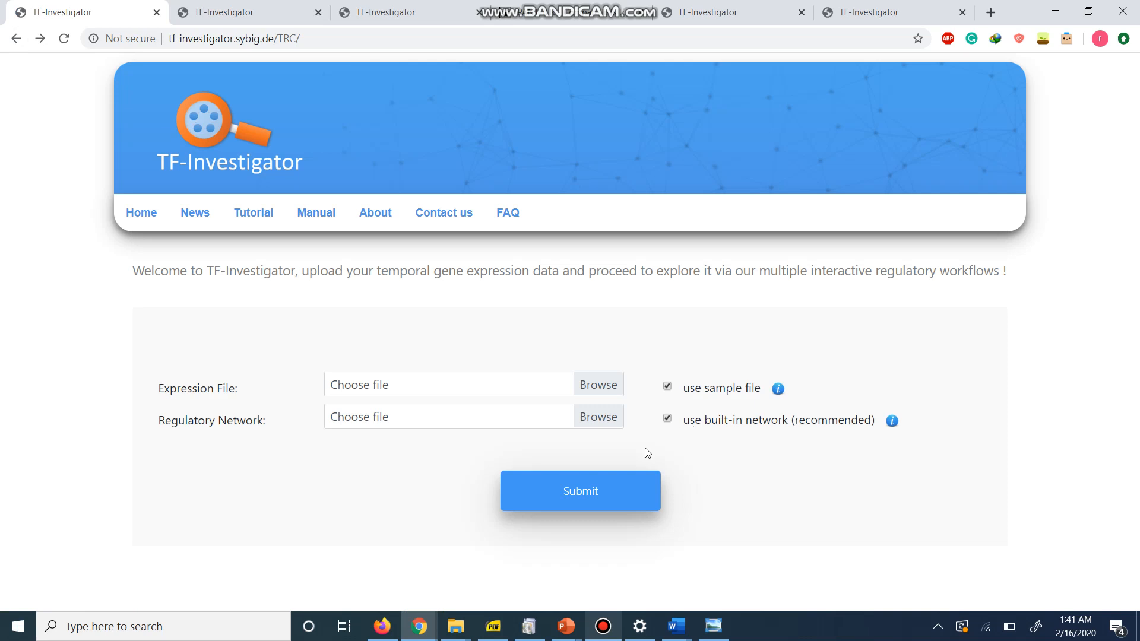
Step: Submit the sample expression file with the built-in regulatory network and choose the TRC Analysis workflow
click(627, 483)
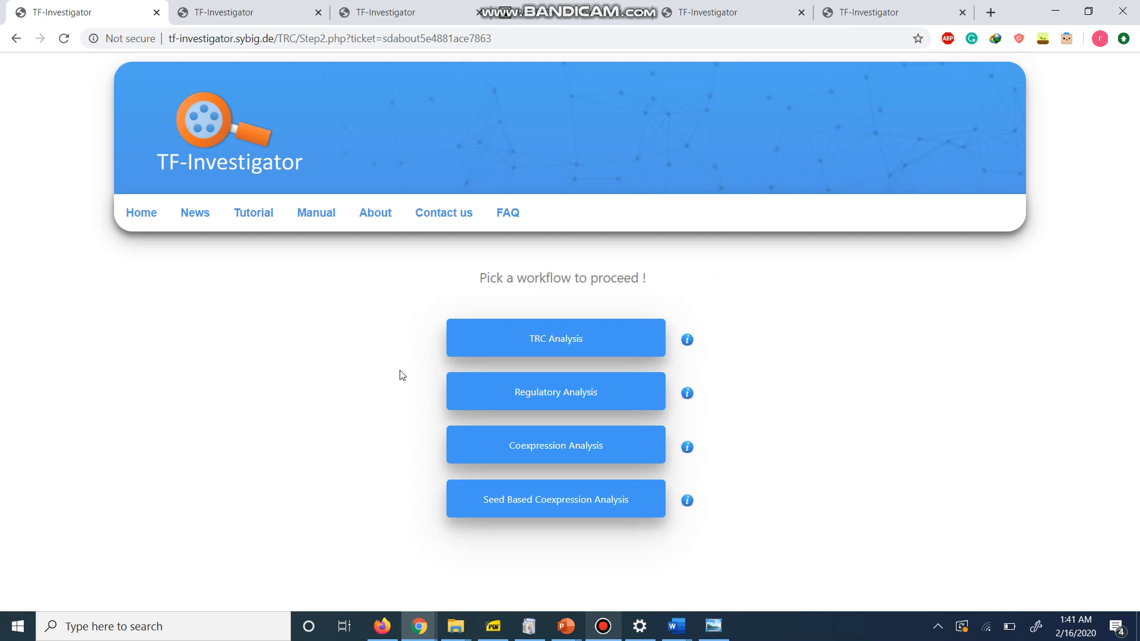
click(459, 340)
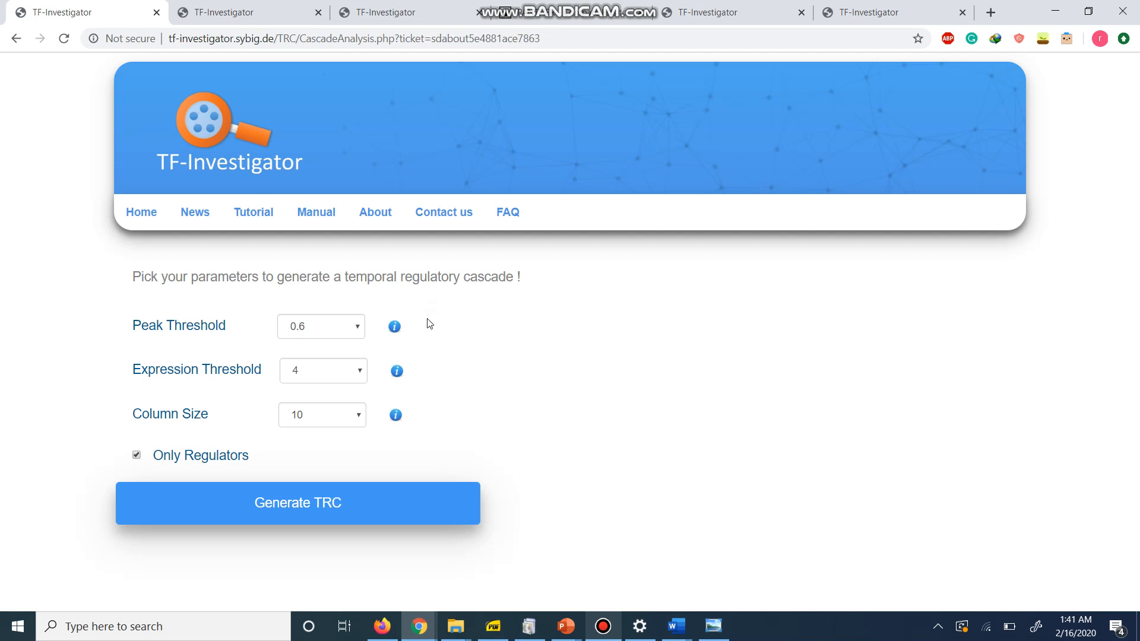
Step: Read the explanations of the Peak Threshold, Expression Threshold and Column Size parameters
mouse_move(395, 328)
mouse_move(394, 380)
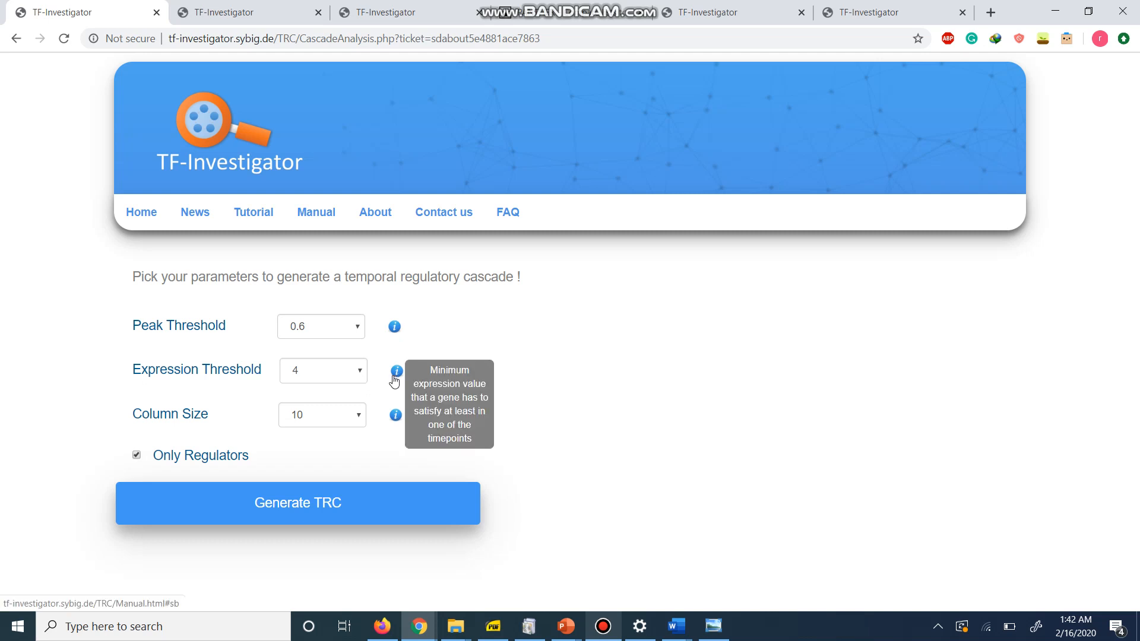
drag(261, 372, 188, 365)
mouse_move(401, 374)
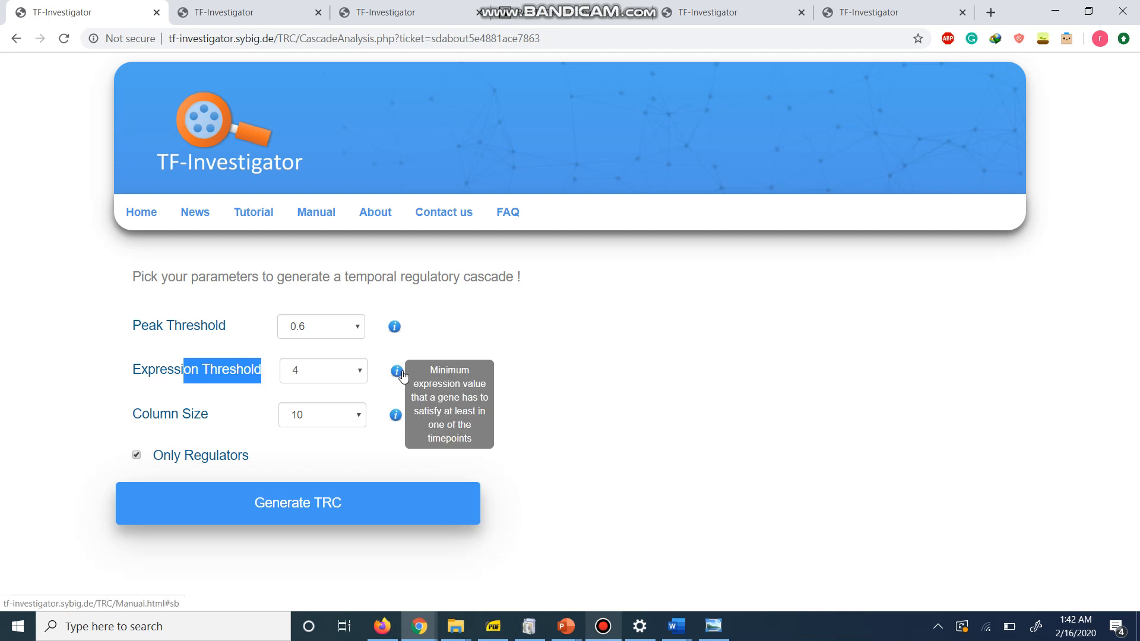
click(375, 401)
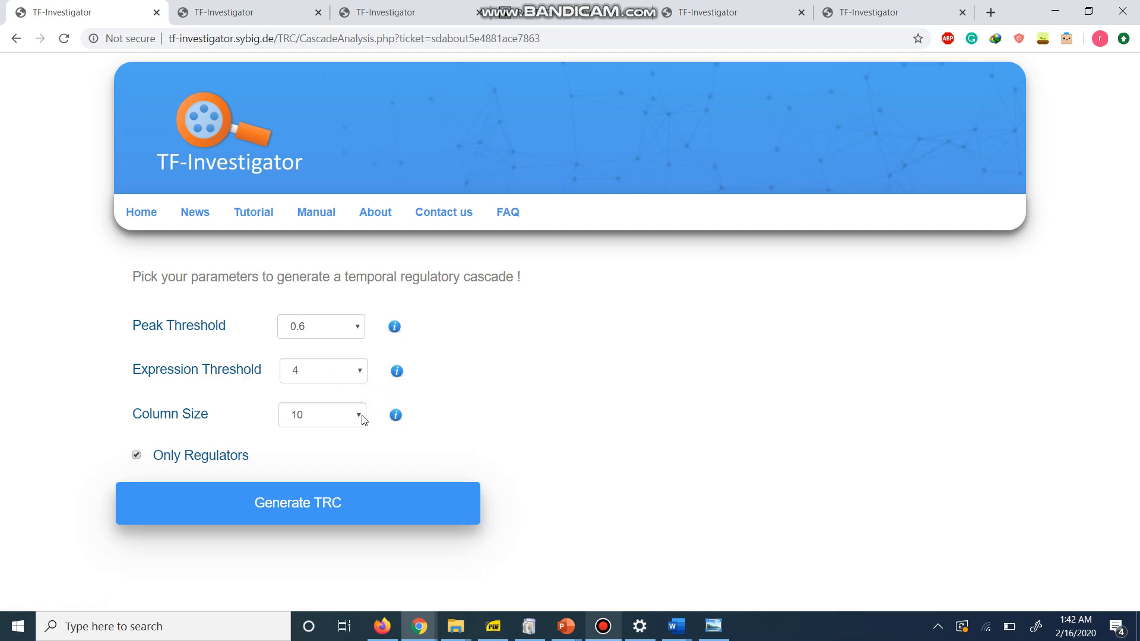
mouse_move(396, 423)
Step: Generate the TRC for only regulators with peak threshold 0.6, expression threshold 4 and column size 10
click(137, 457)
click(136, 455)
click(276, 494)
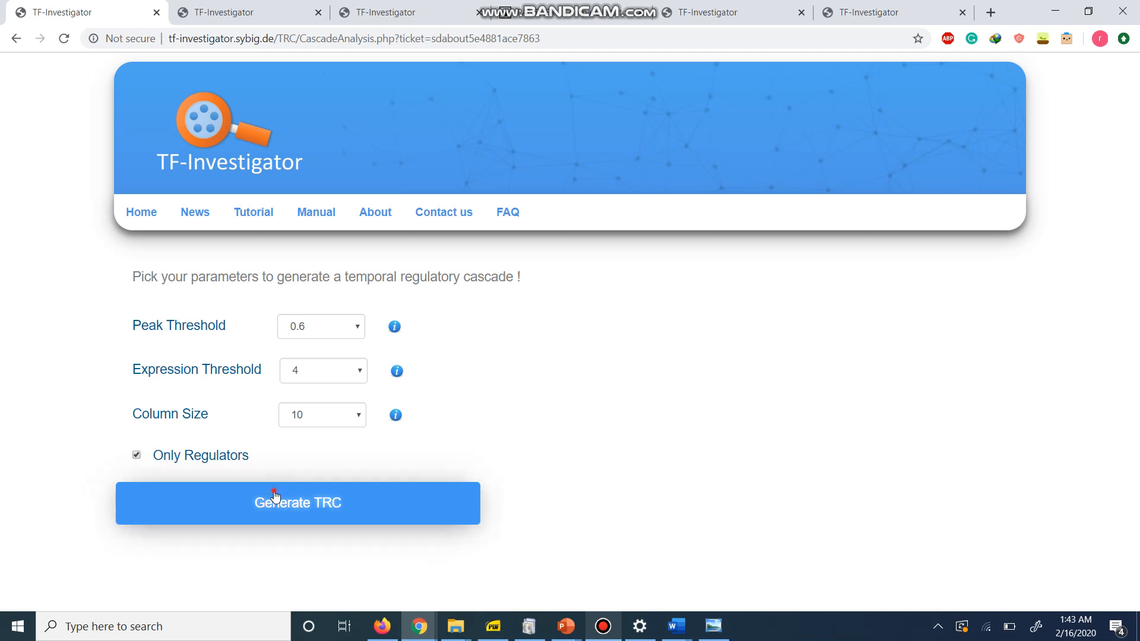
click(275, 495)
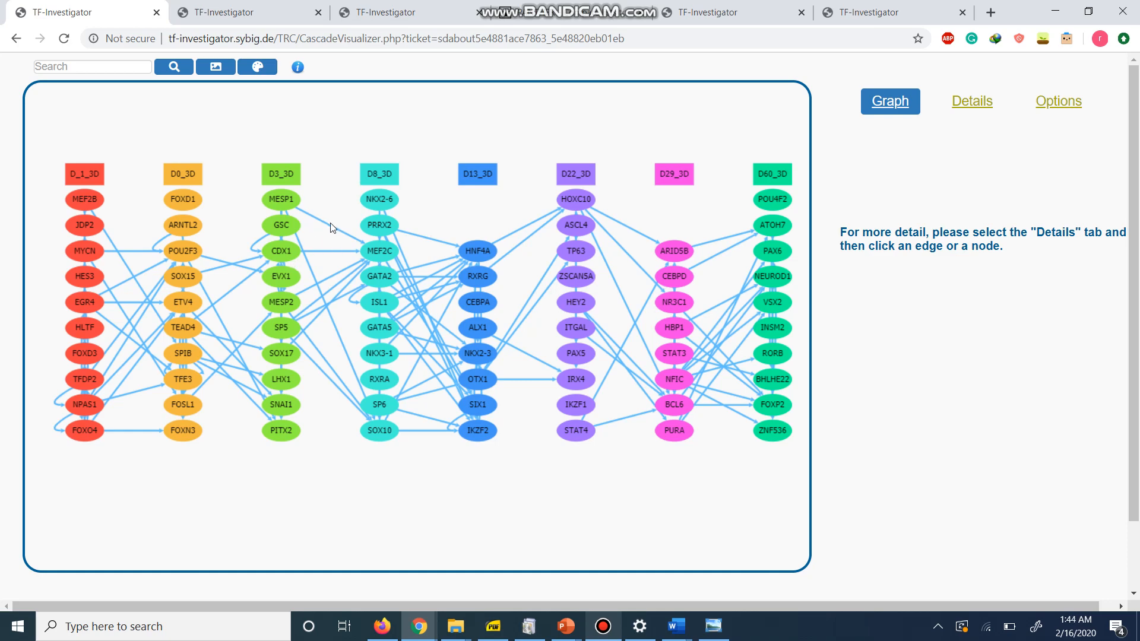
Step: Show the details of the D22_3D timepoint and reduce the browser zoom so the whole details area fits
click(964, 102)
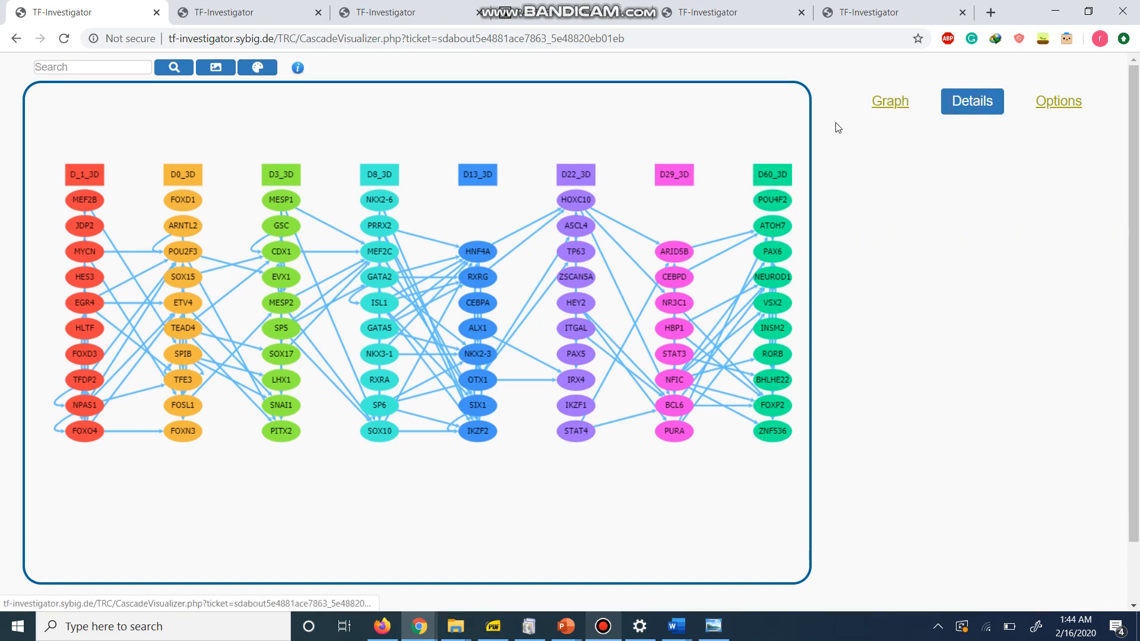
click(574, 174)
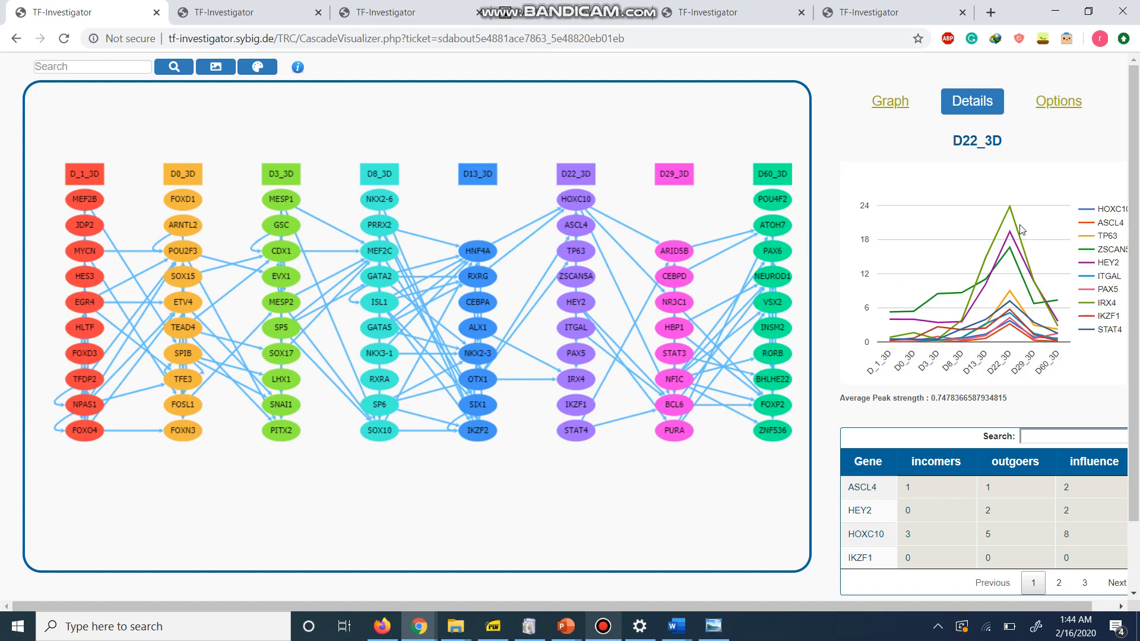
click(1124, 38)
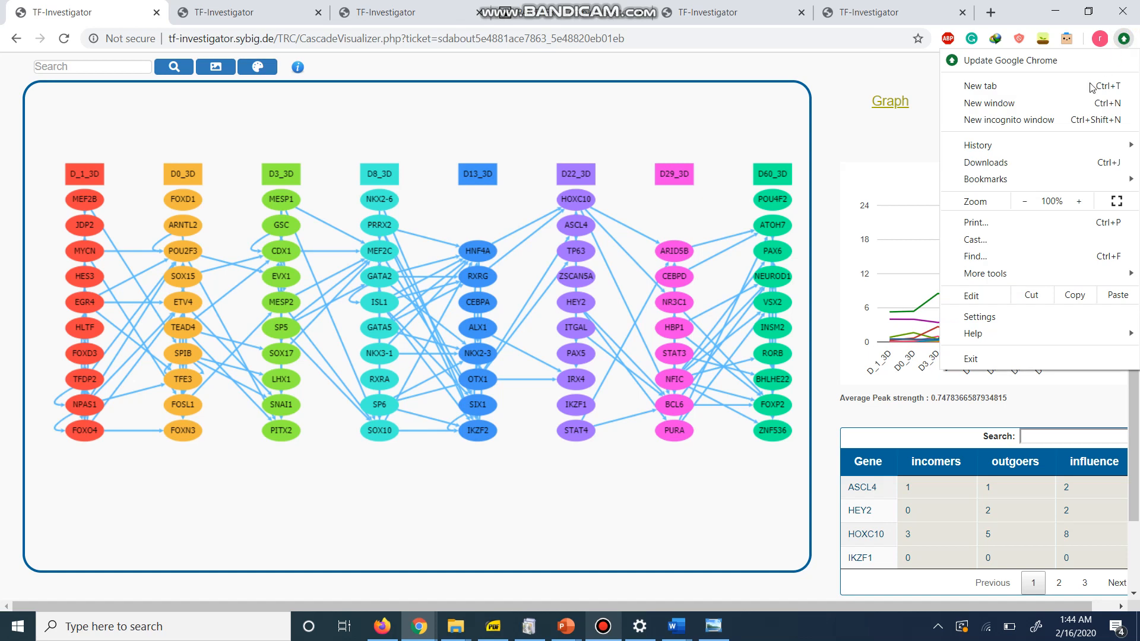
click(1025, 202)
click(875, 142)
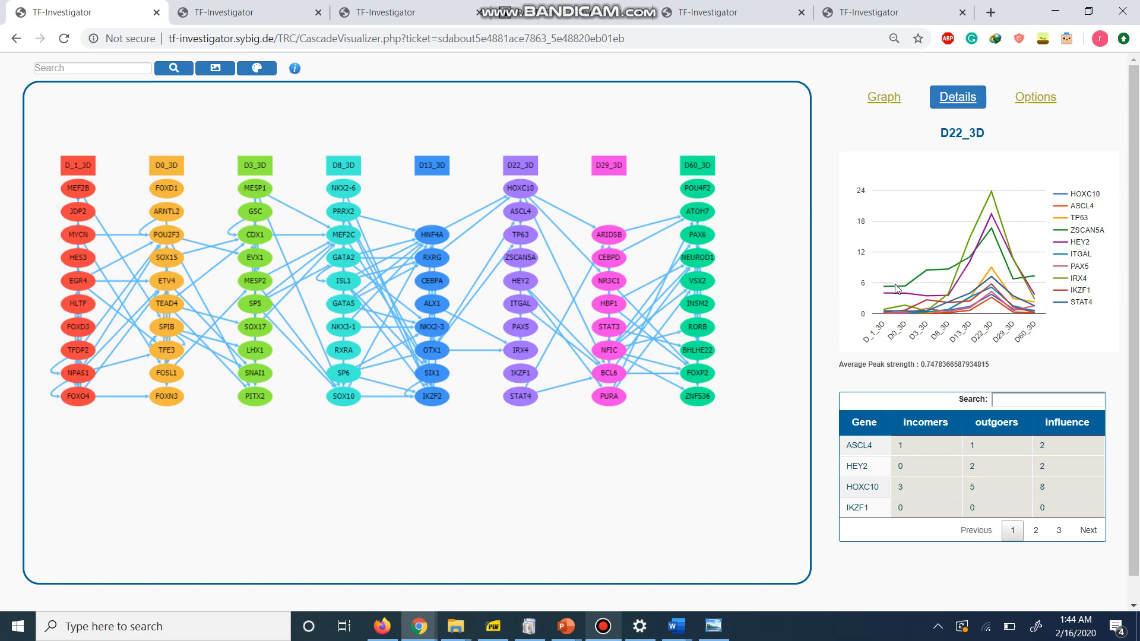
Step: Examine the expression charts and average peak strength of the D3_3D and D29_3D timepoints
click(258, 170)
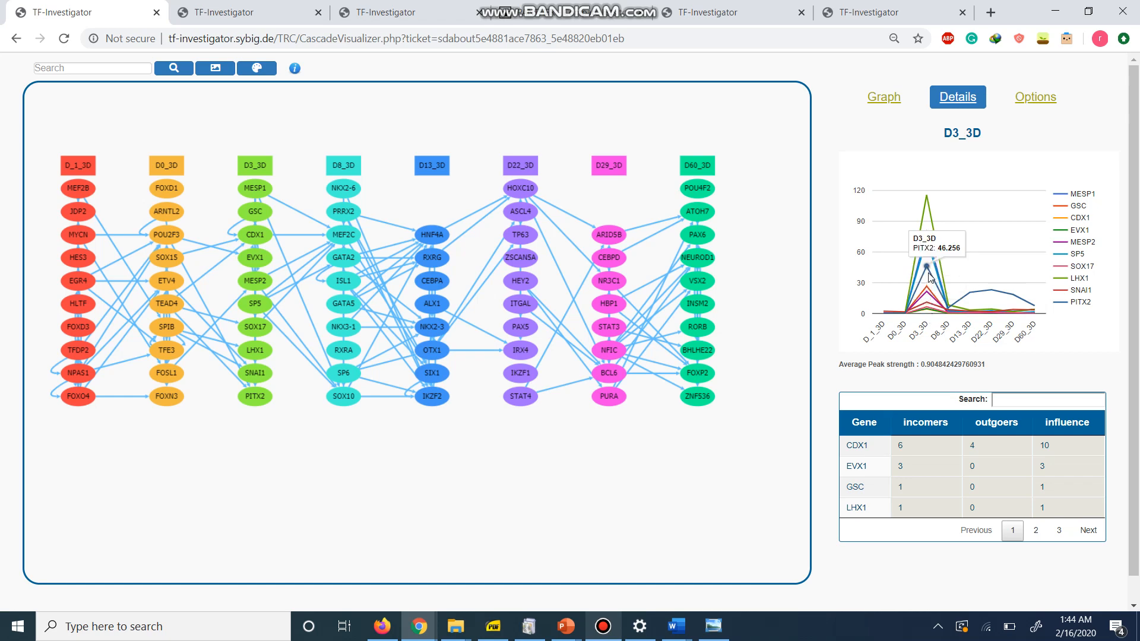
mouse_move(933, 197)
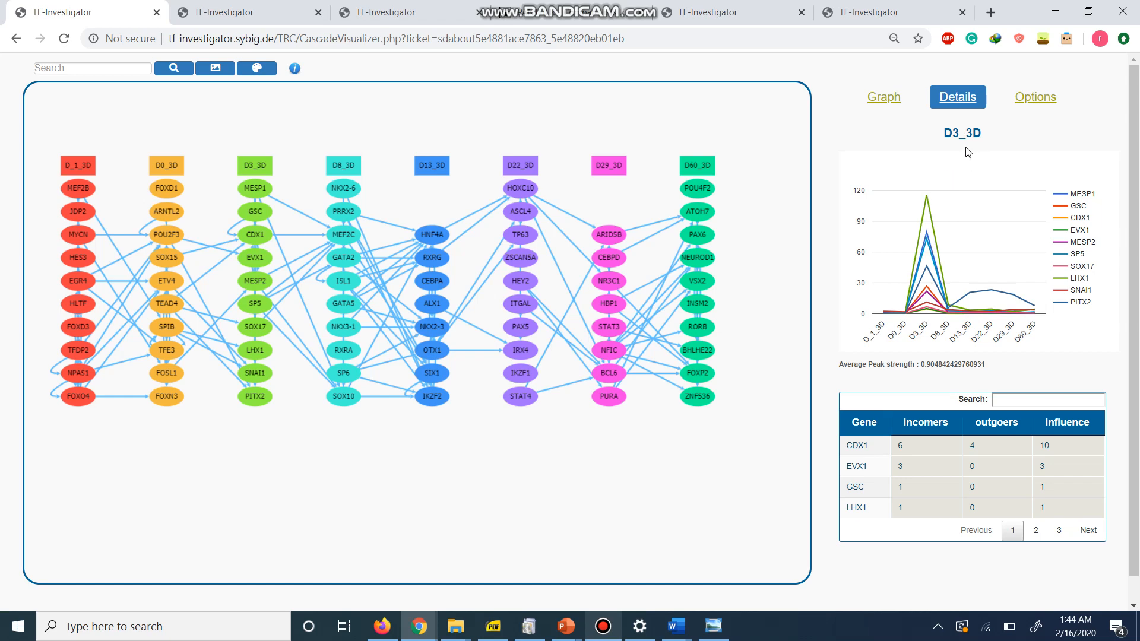
drag(923, 364, 937, 368)
click(940, 370)
click(609, 167)
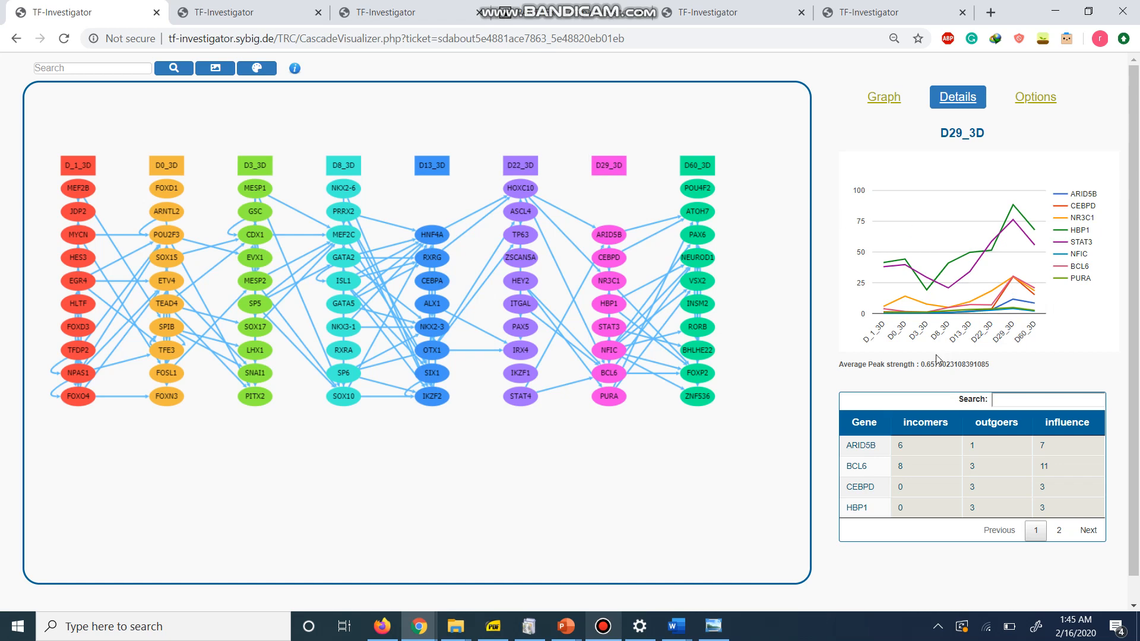
mouse_move(1004, 242)
mouse_move(1017, 224)
Step: Open the gene set options and load the genes of D22_3D, D29_3D and finally D60_3D as the gene set
click(1020, 105)
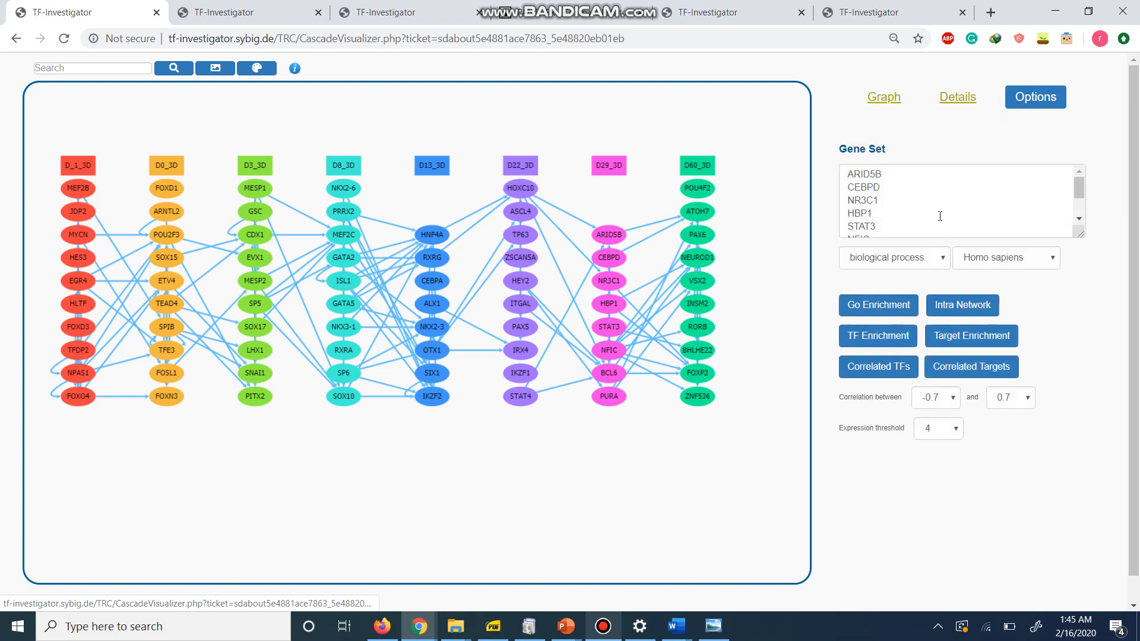
double_click(902, 185)
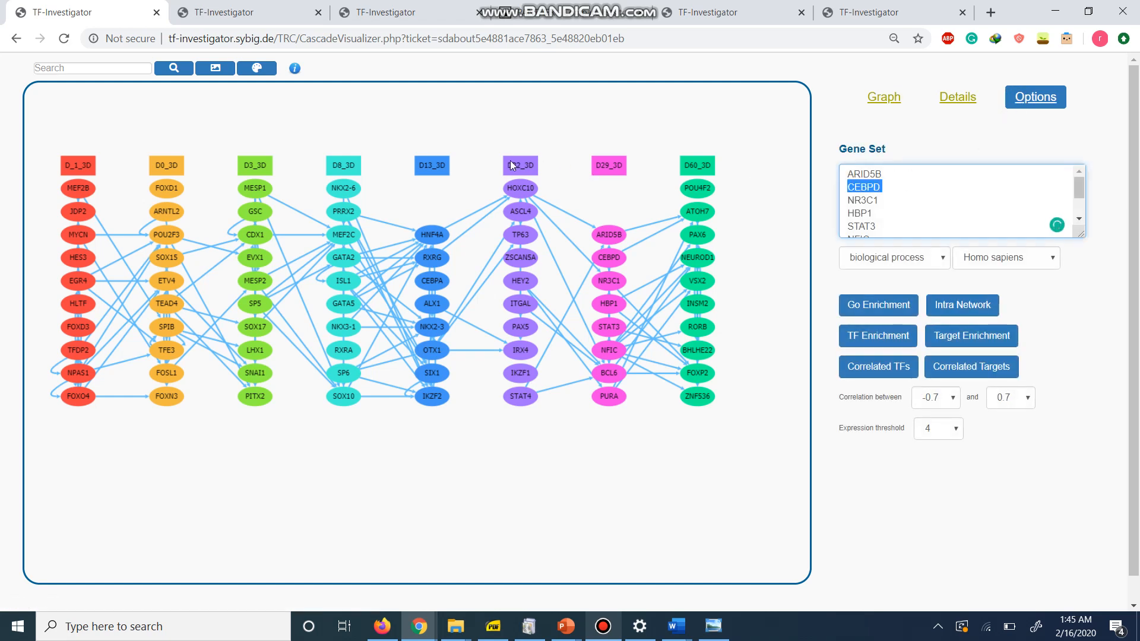
click(511, 165)
click(599, 162)
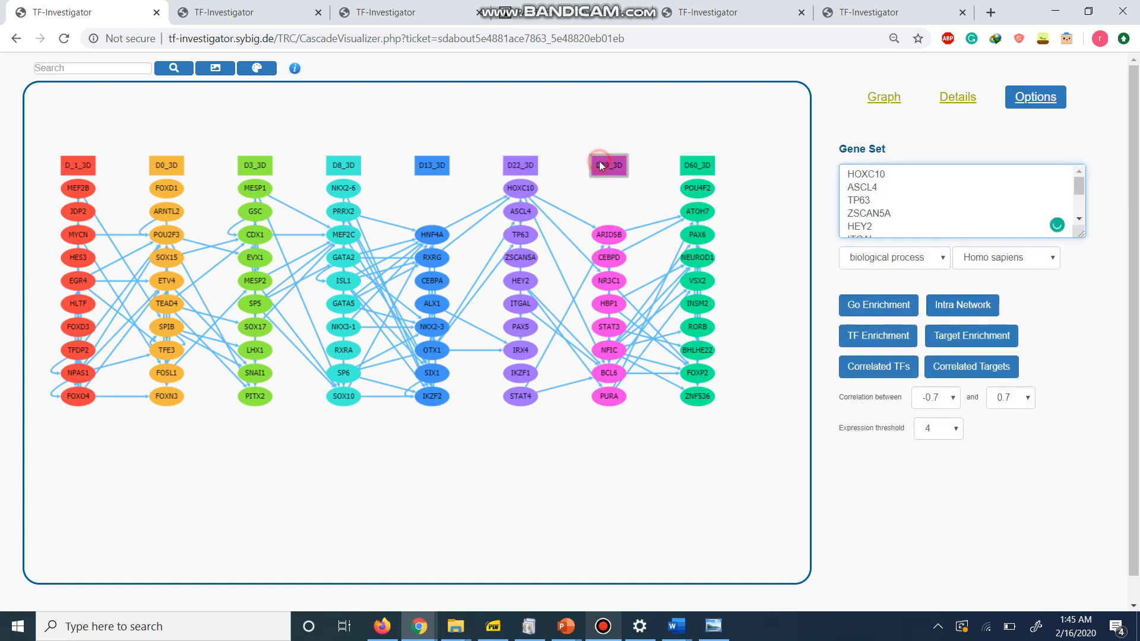
click(688, 166)
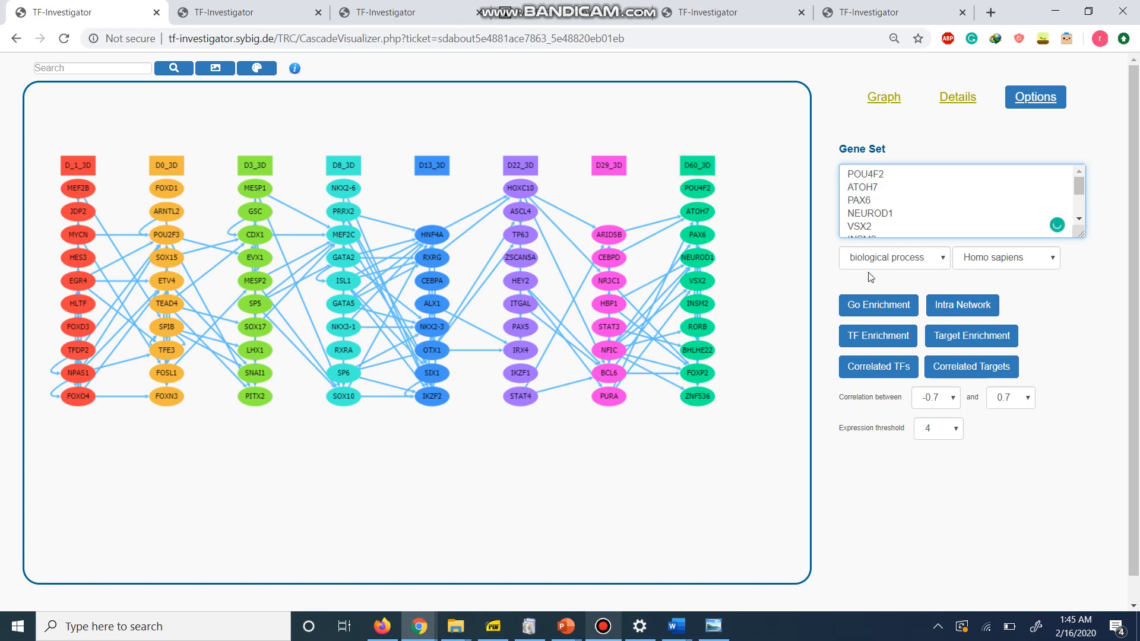
Step: Run a biological process GO enrichment for Homo sapiens on the D60_3D gene set, review the PANTHER results and return to the cascade
click(867, 310)
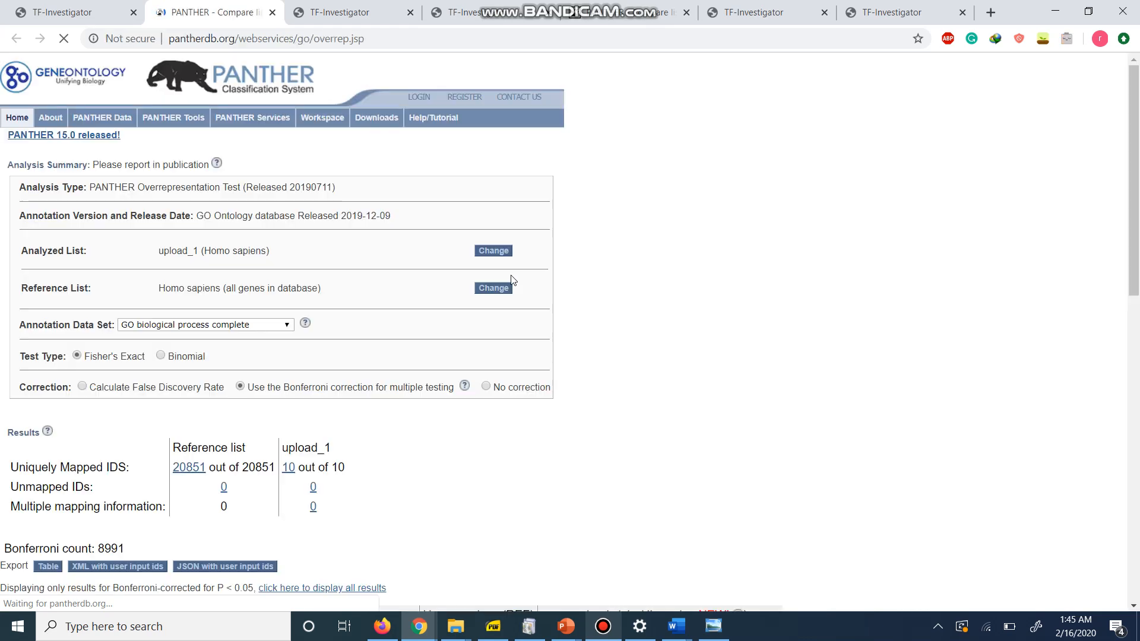
scroll(513, 279, down, 8)
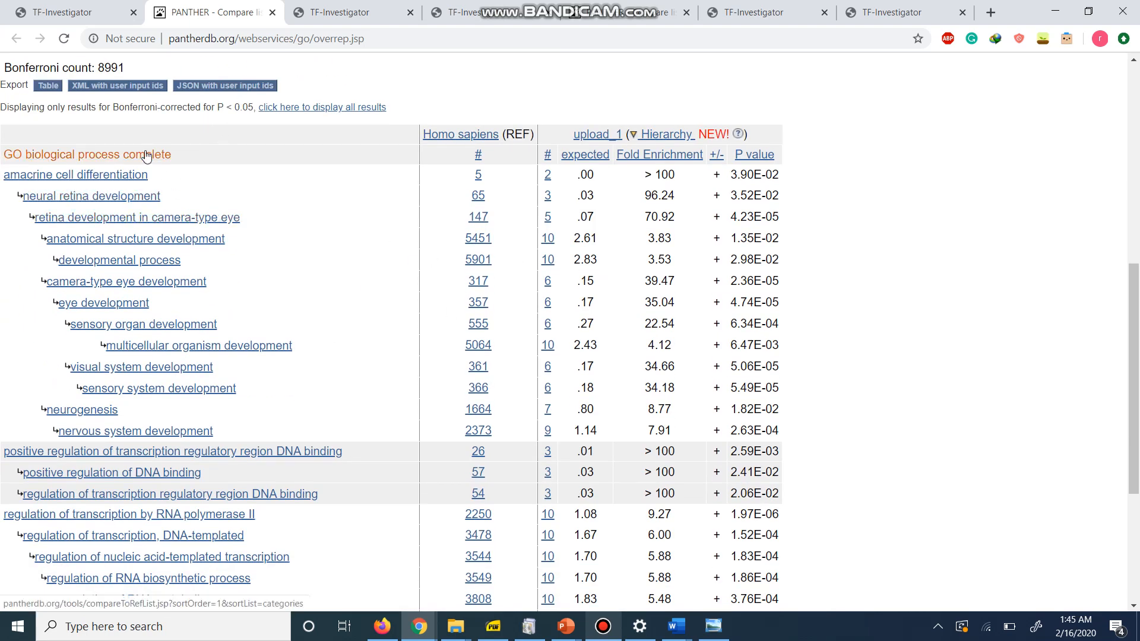
click(109, 10)
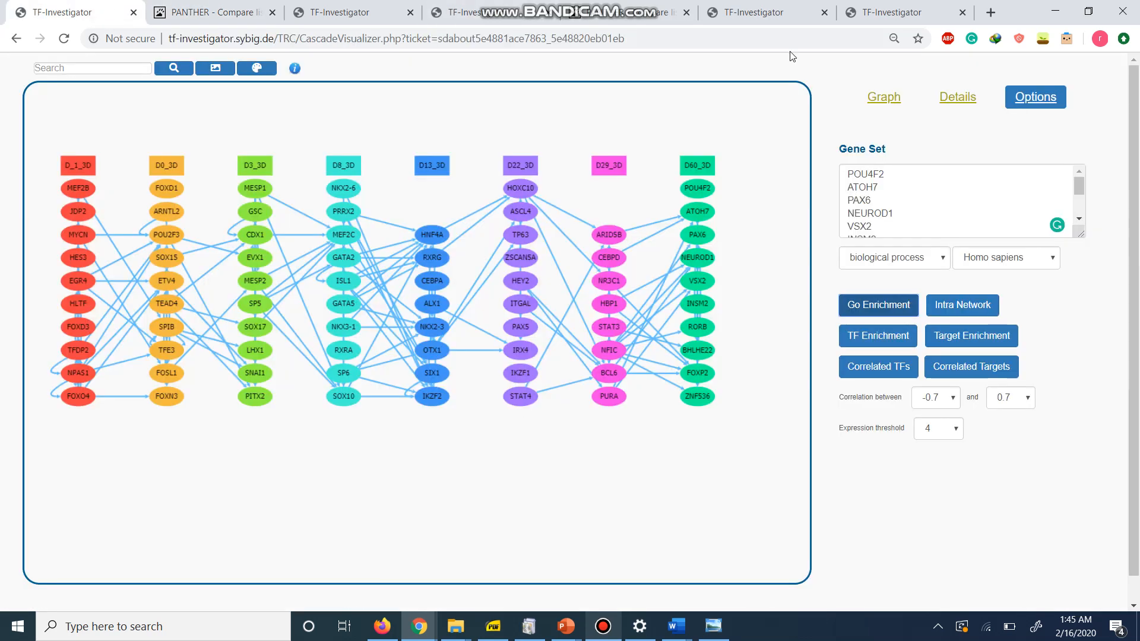
Step: Build the correlated TFs network for the D60_3D gene set with correlation limits -0.7 and 0.7 and expression threshold 4, and inspect it
click(910, 197)
scroll(912, 197, down, 1)
scroll(912, 198, down, 1)
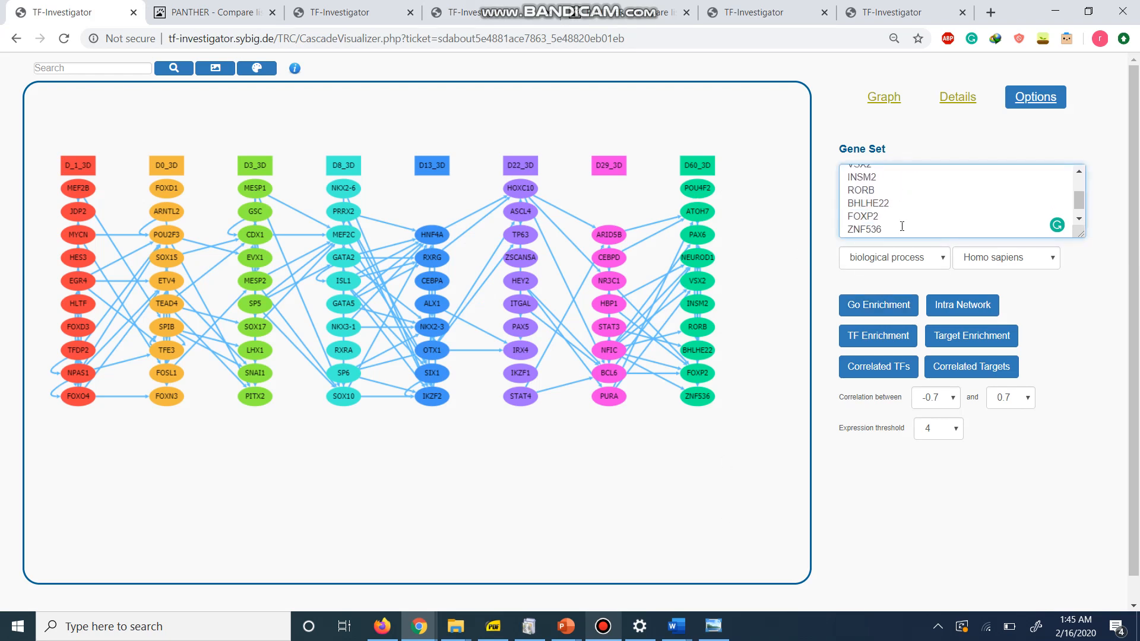
click(884, 366)
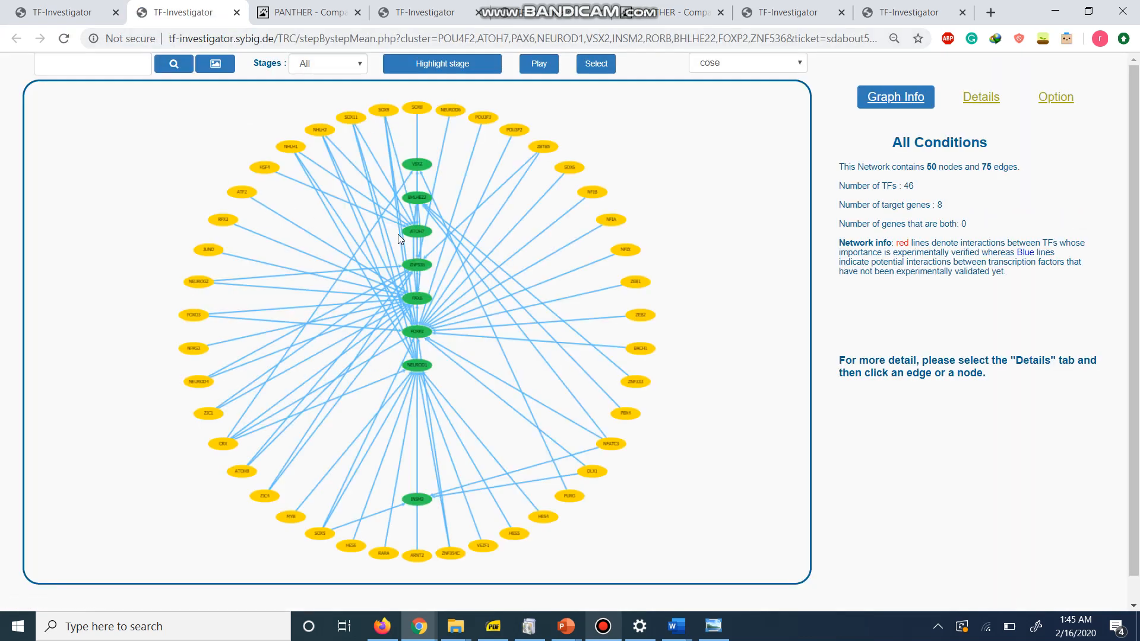
scroll(353, 224, up, 3)
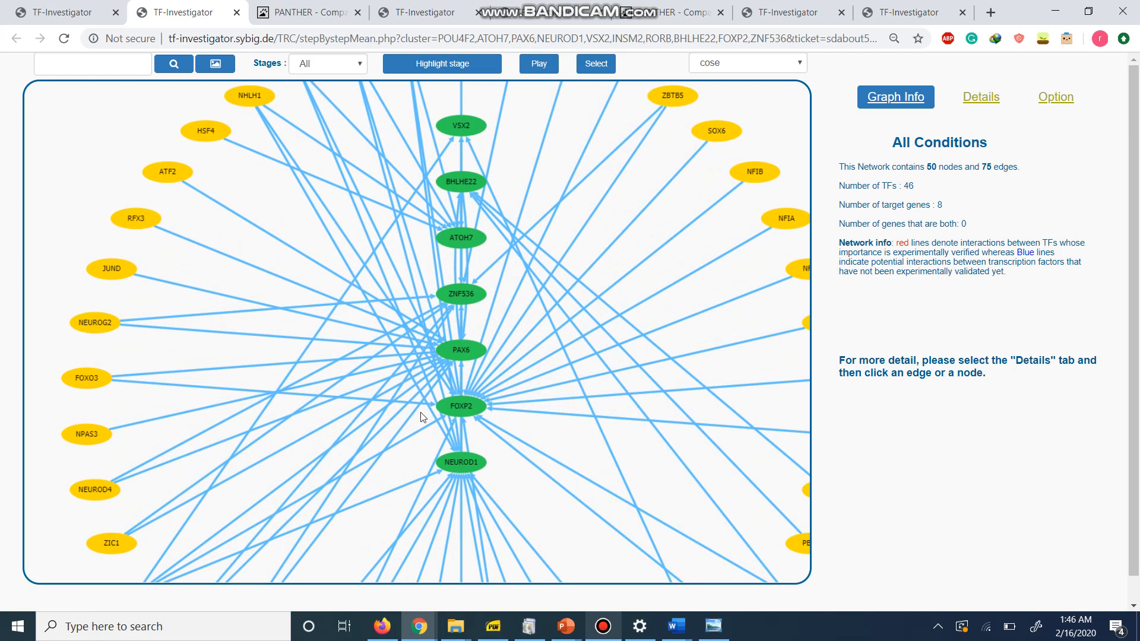
scroll(473, 195, down, 3)
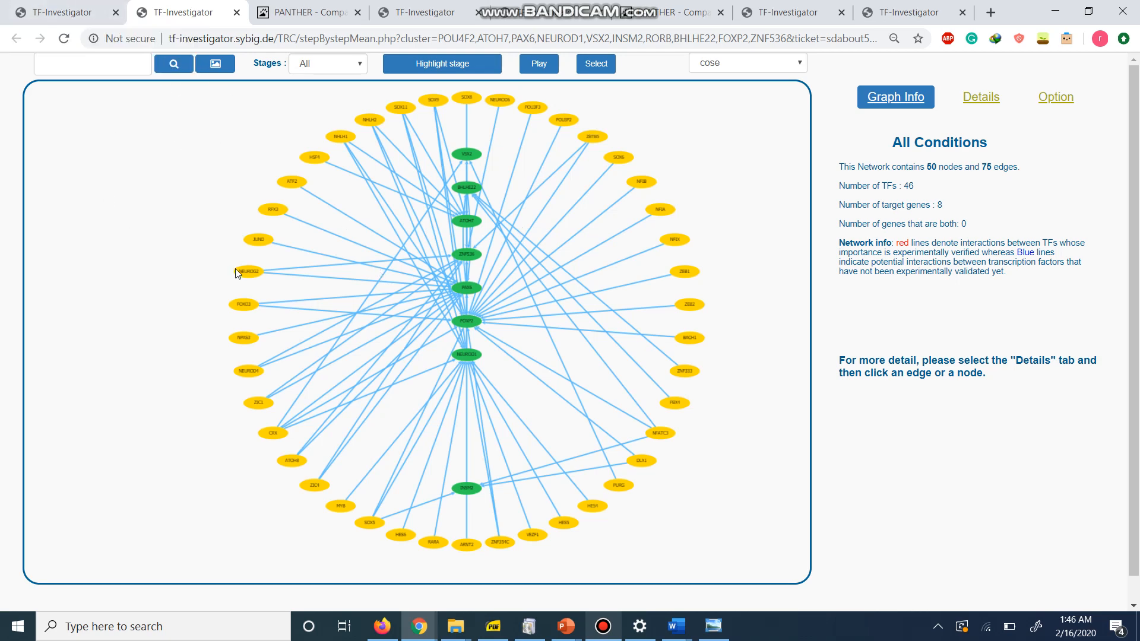
Step: Return to the cascade and show the details of the HOXC10 node and of the edge from HOXC10 to ARID5B
click(87, 16)
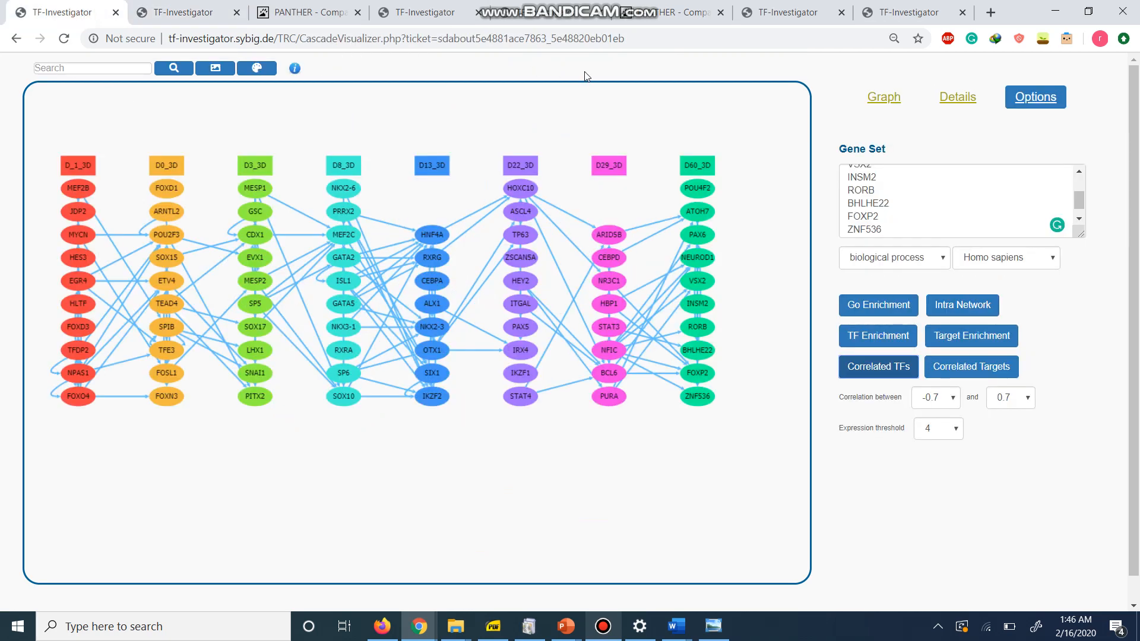
click(949, 96)
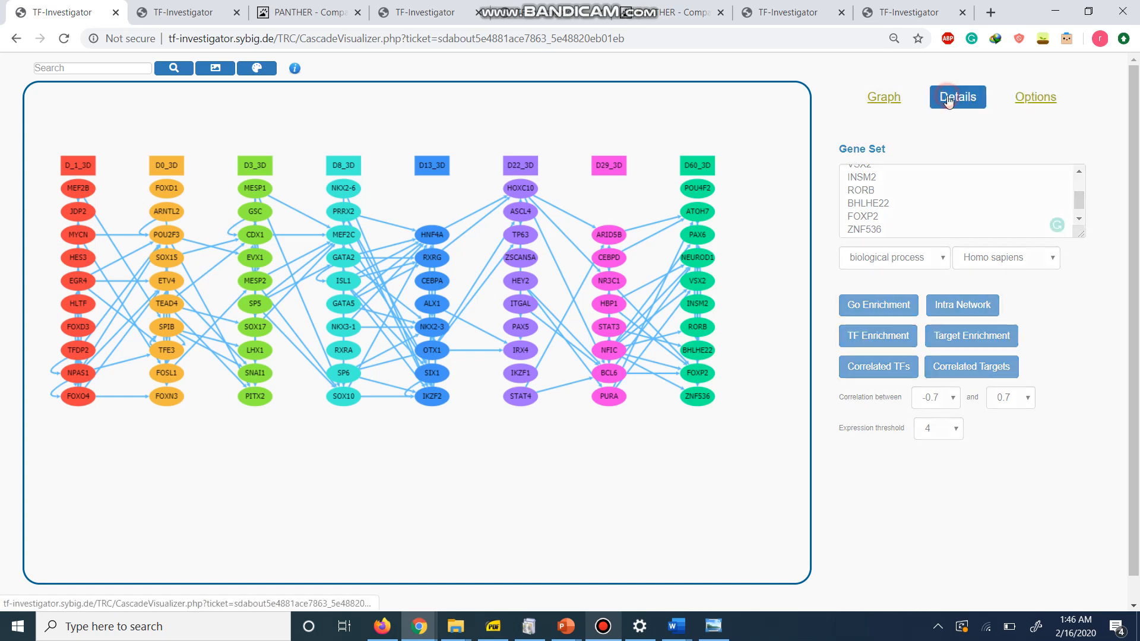
click(515, 191)
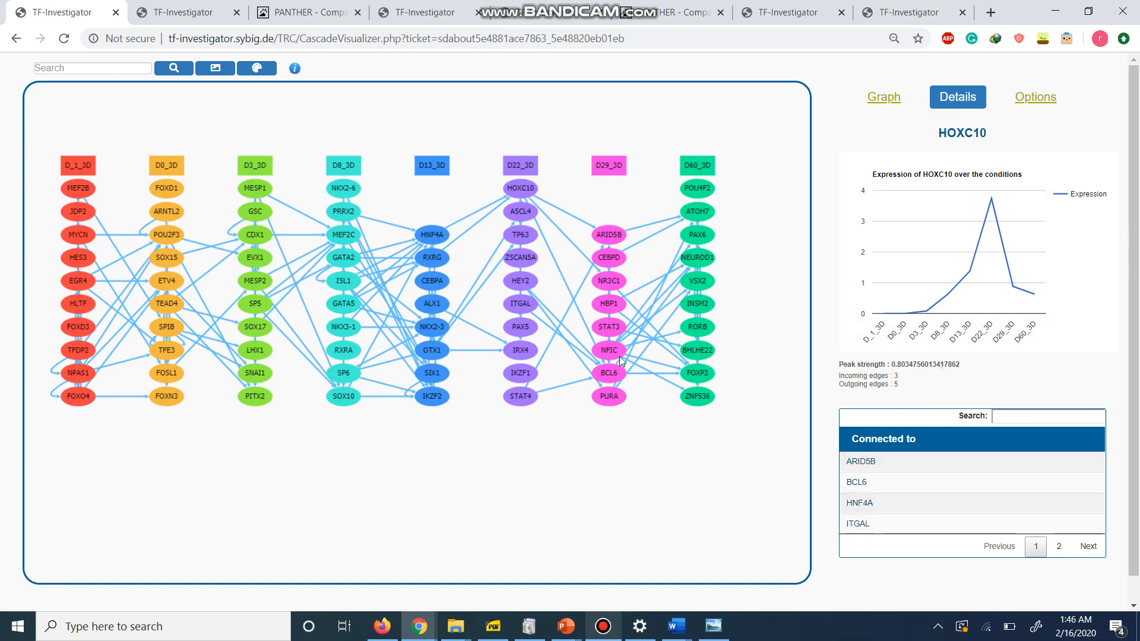
click(570, 210)
click(563, 212)
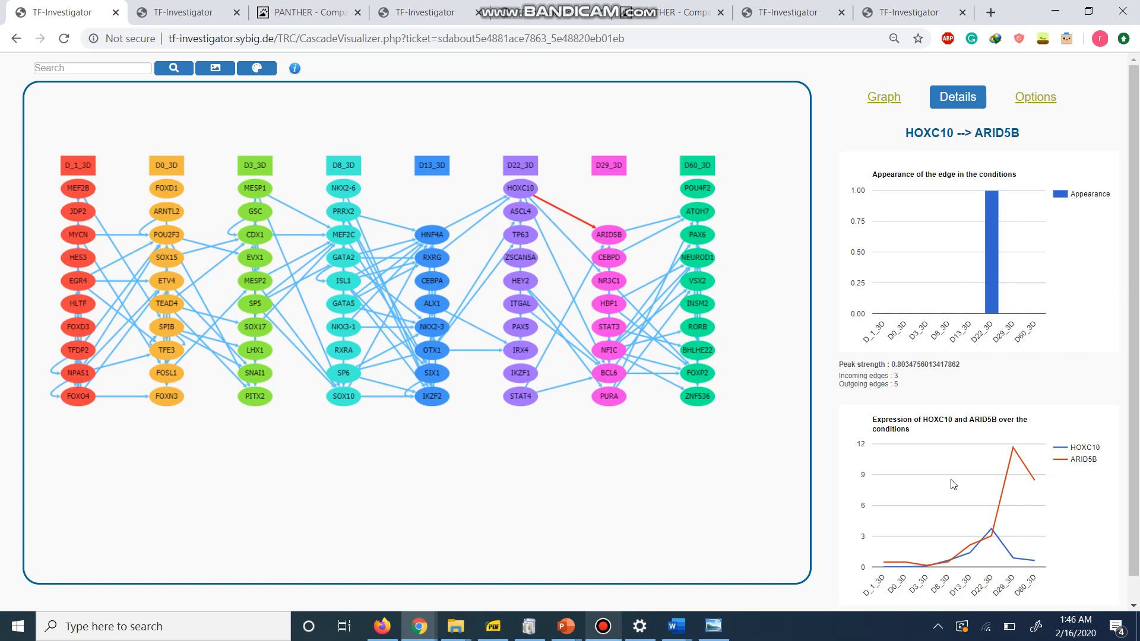
Step: Show the details of the edge from ITGAL to HOXC10 and move the ASCL4 node aside to uncover that edge
click(521, 201)
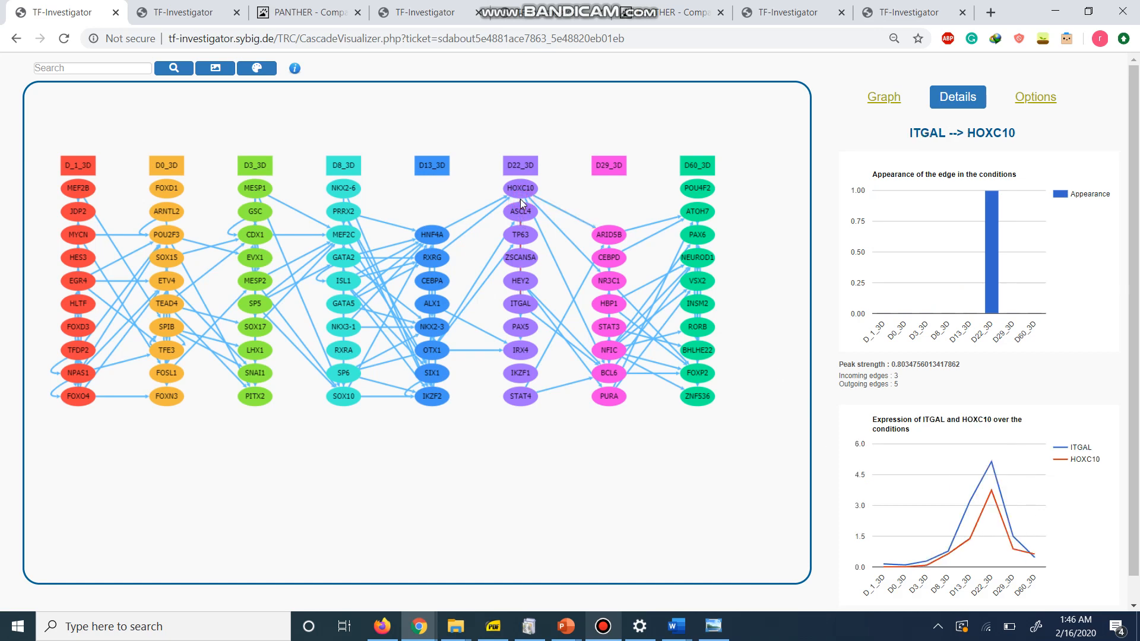
drag(517, 209, 482, 213)
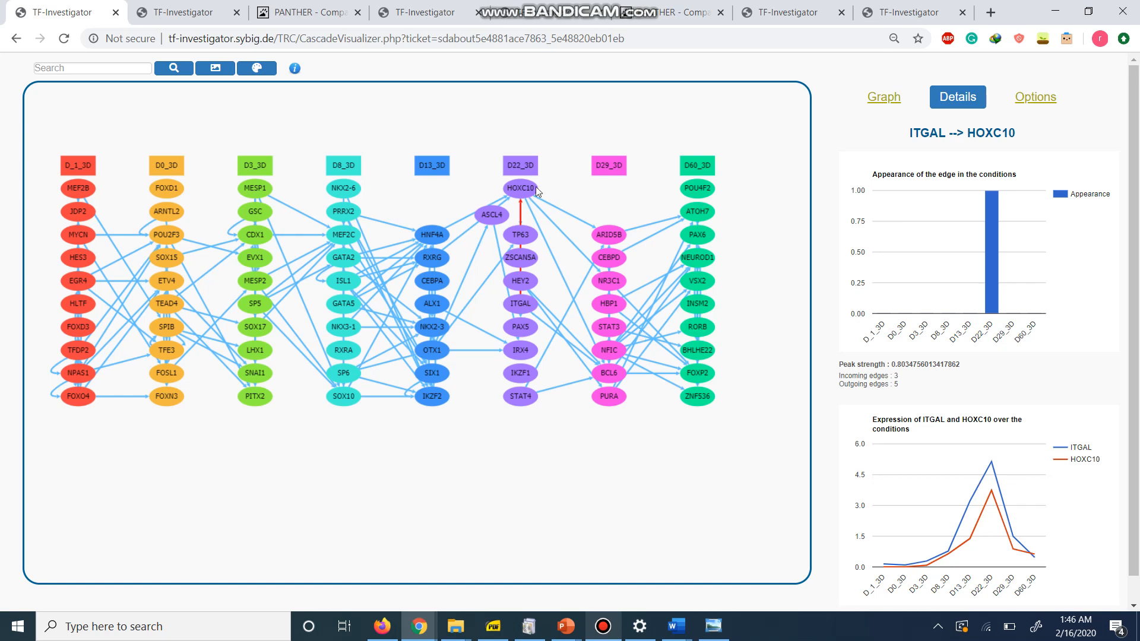
Step: Show the D22_3D timepoint's details, open the network of its genes and return to the cascade
click(525, 165)
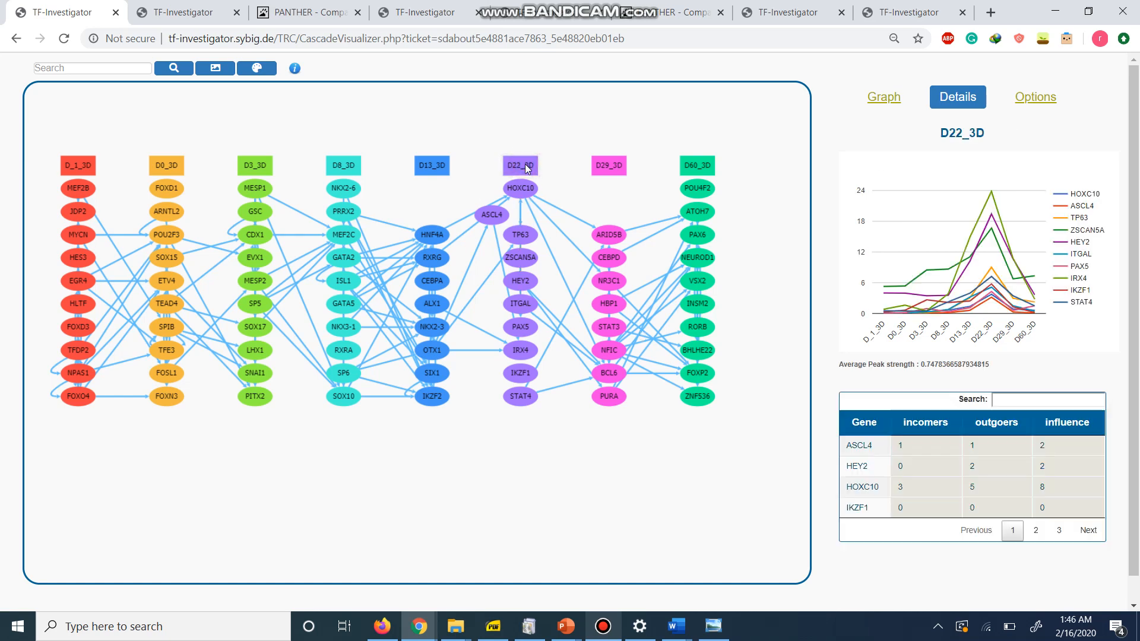
click(525, 164)
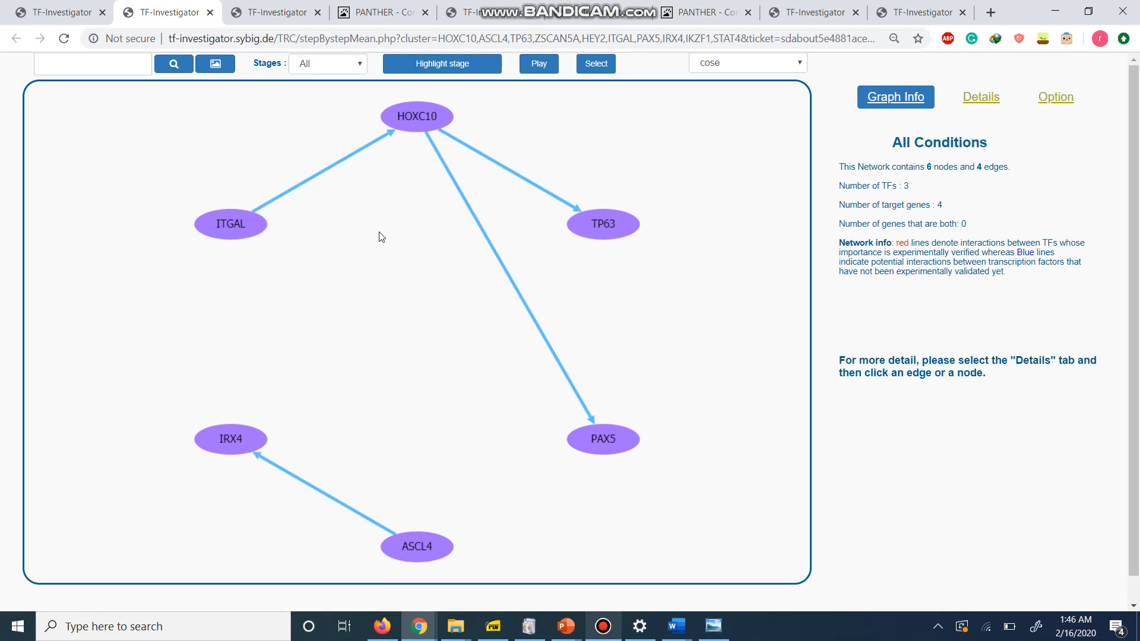
click(108, 8)
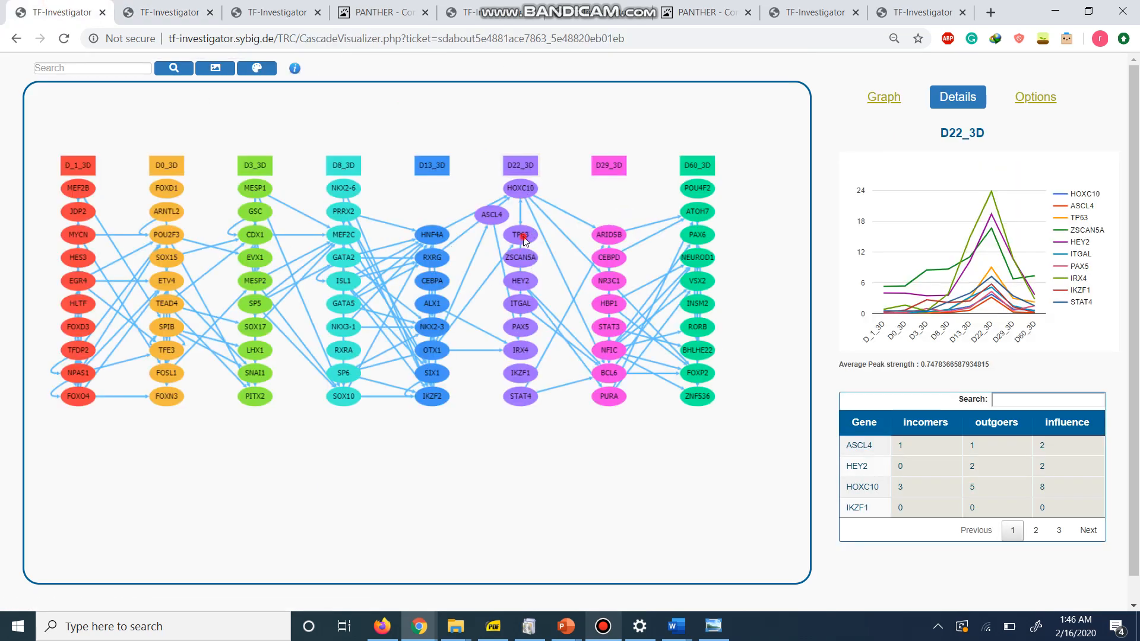
Step: Move the TP63, ZSCAN5A and HEY2 nodes out of the D22_3D column to expose the edges behind them
mouse_move(523, 236)
mouse_down()
mouse_move(494, 238)
mouse_move(544, 241)
mouse_up()
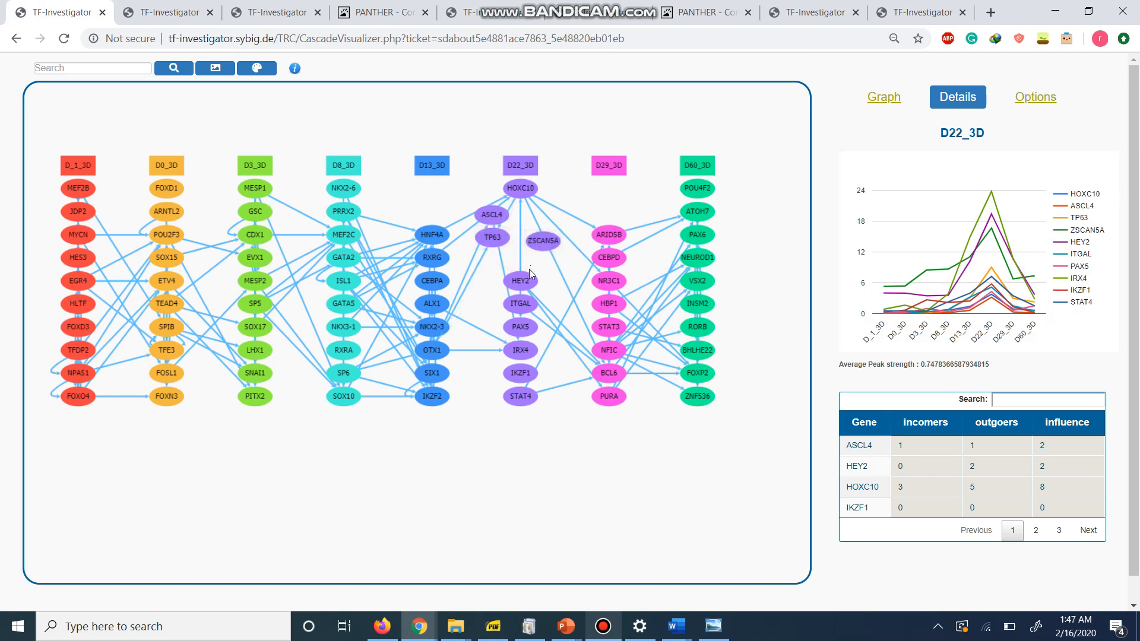
drag(523, 281, 491, 282)
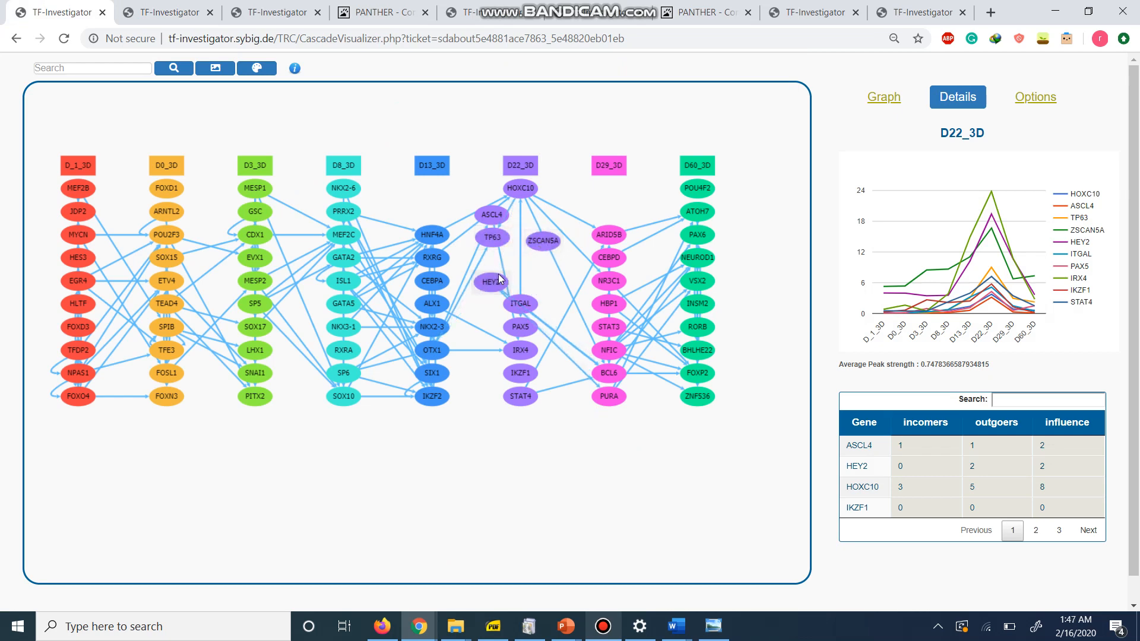
Step: Open the network of the D3_3D timepoint's genes and return to the cascade
click(264, 170)
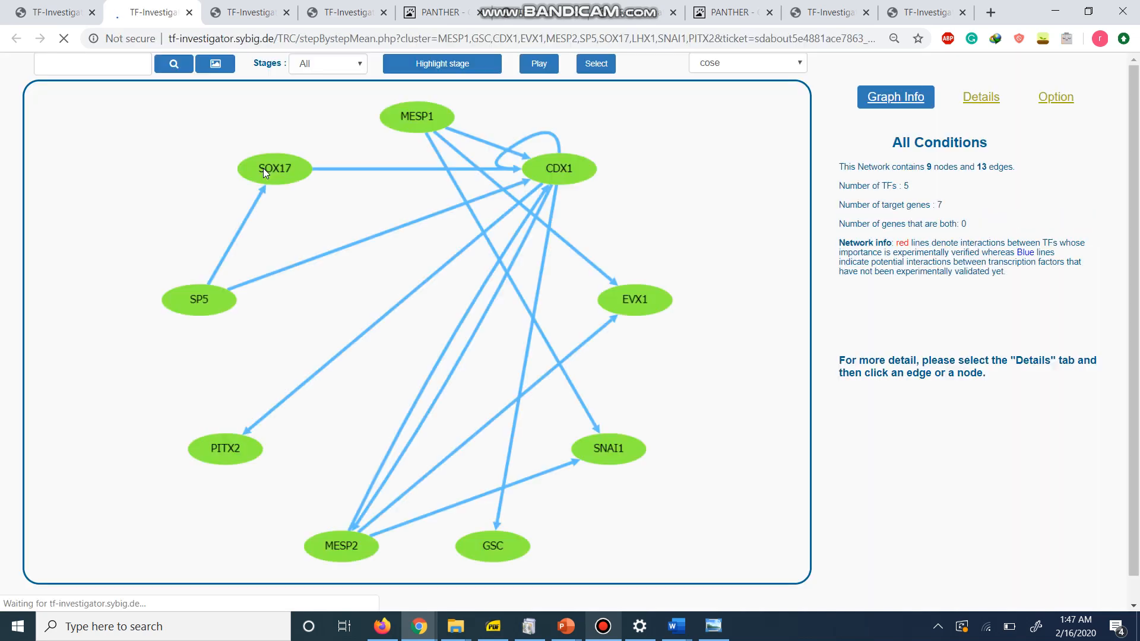
click(41, 5)
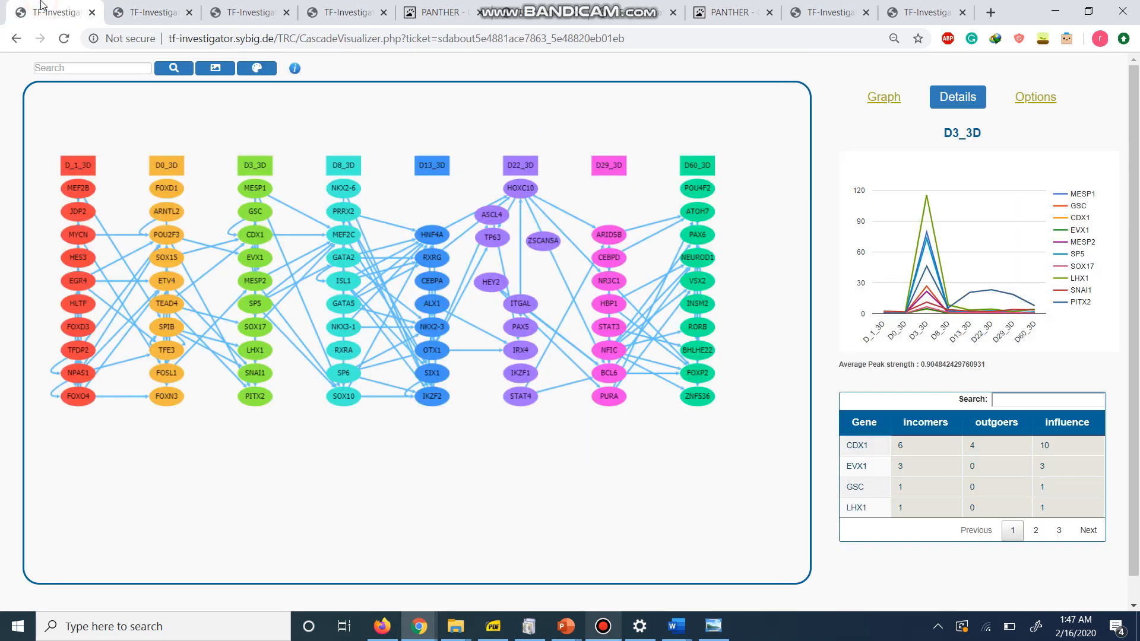
Step: Highlight the nodes connected to SOX15 and to MEF2C, and reset the cascade's node colours
click(175, 255)
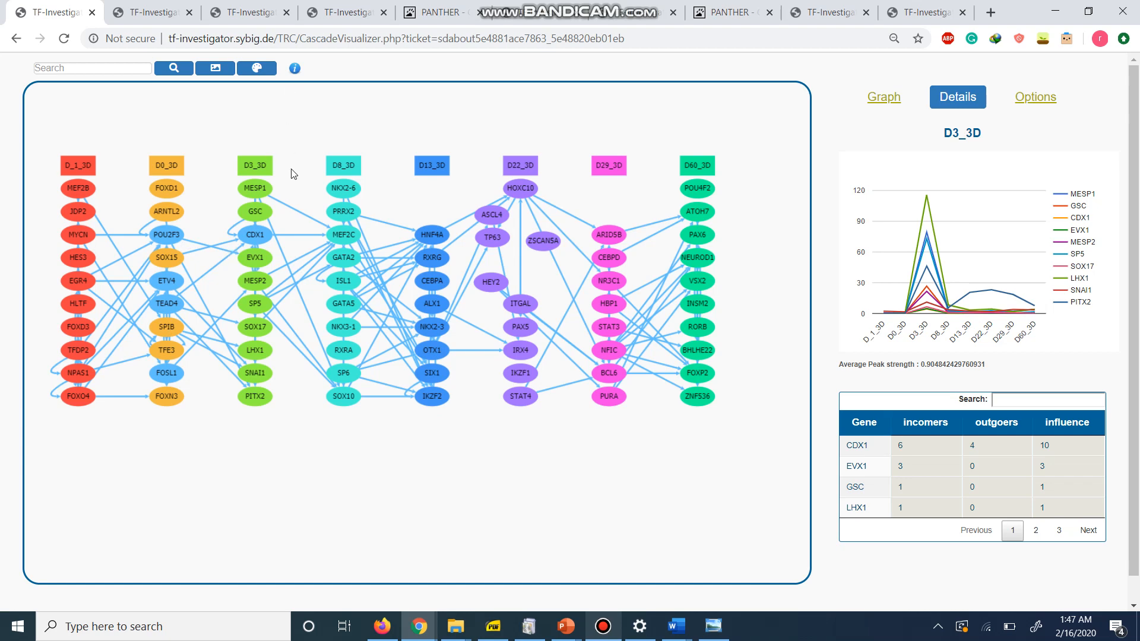
click(340, 236)
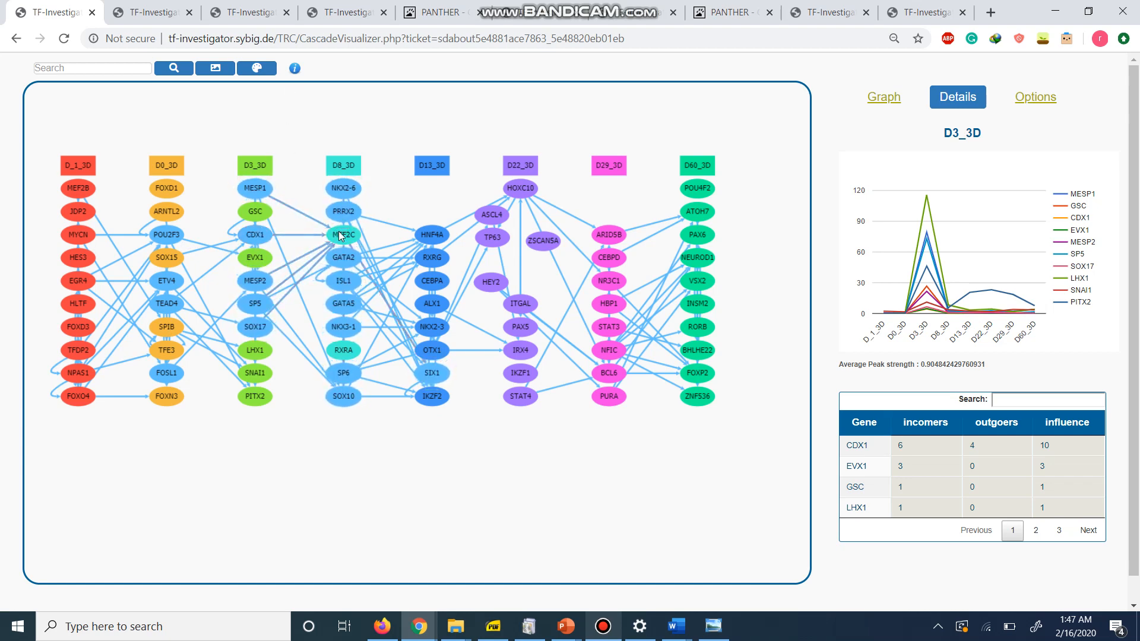
click(257, 68)
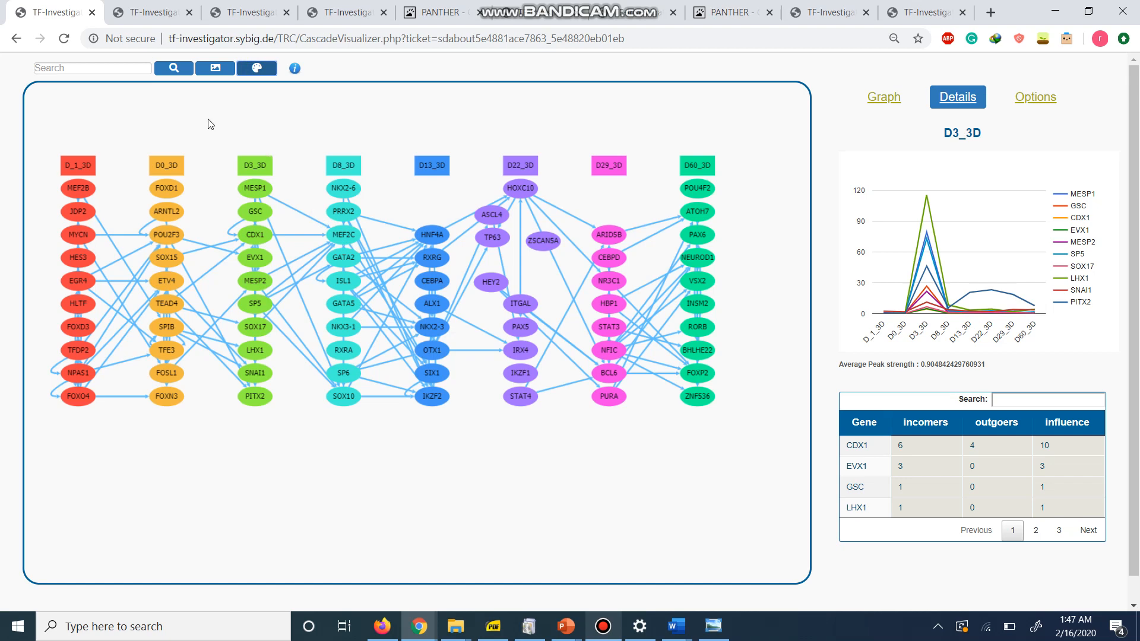
Step: Search the cascade for the gene MYCN to highlight its node, and reset the node colours
click(115, 67)
text(m)
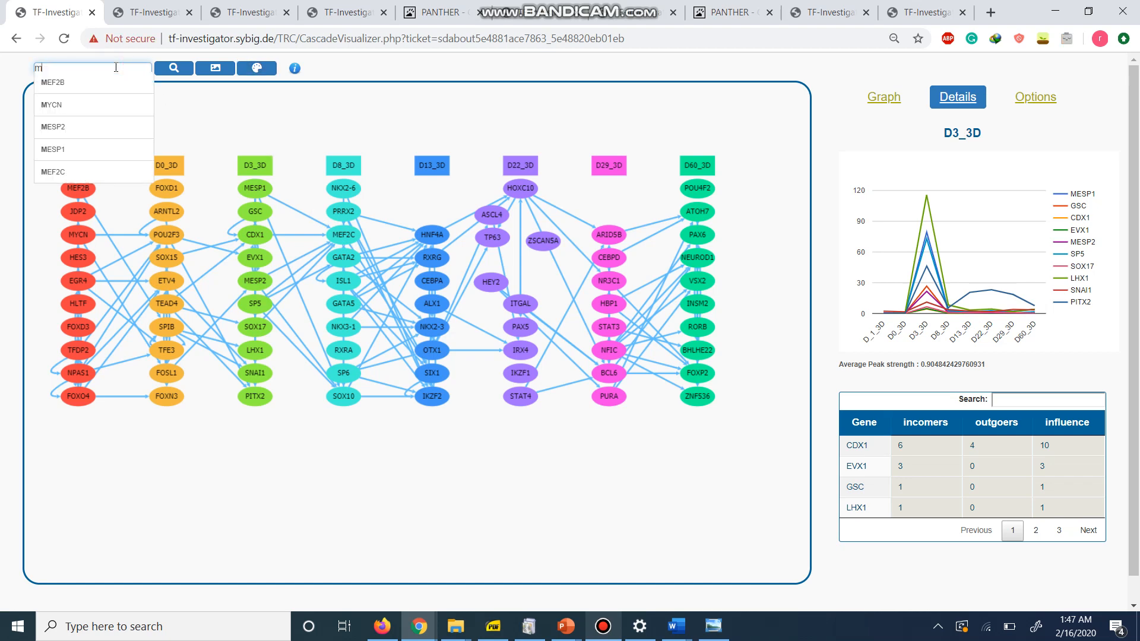
click(100, 104)
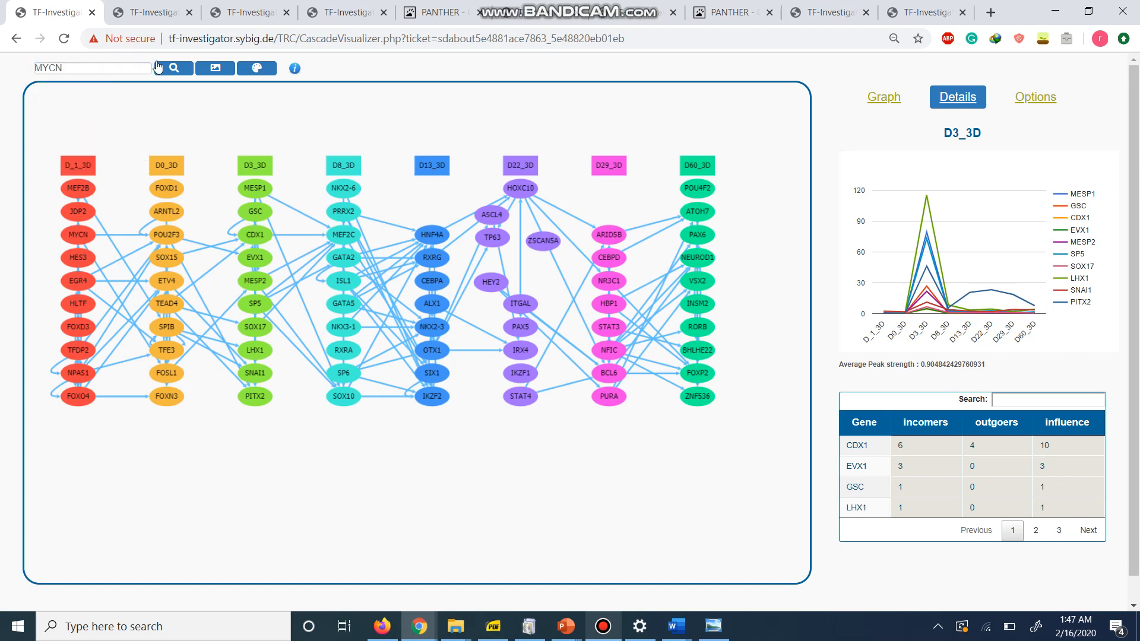
click(168, 69)
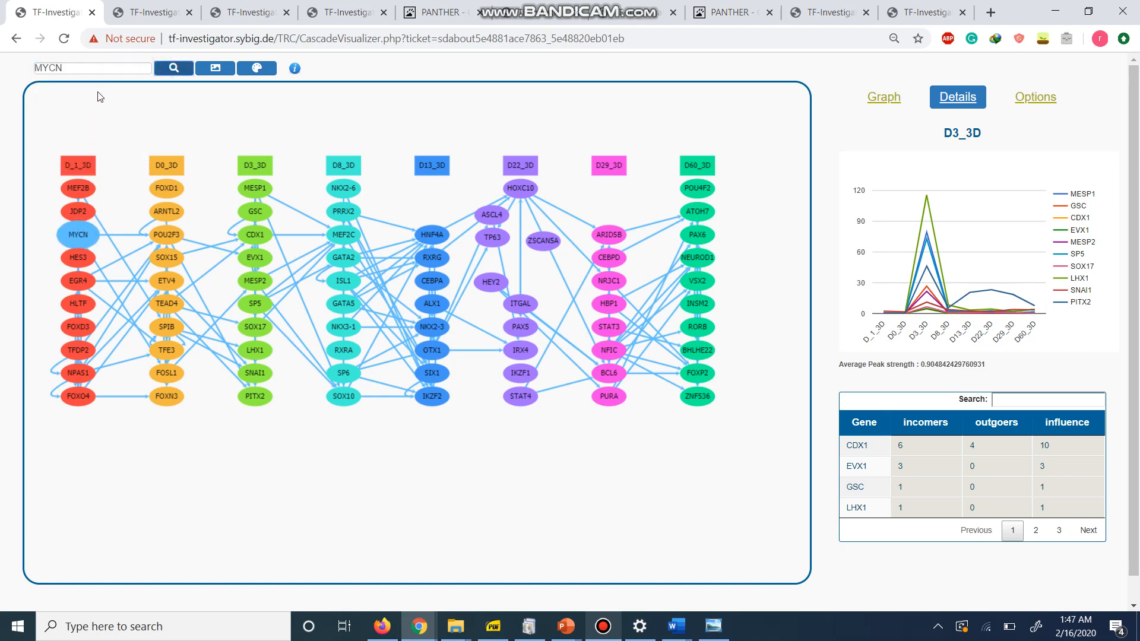
click(264, 69)
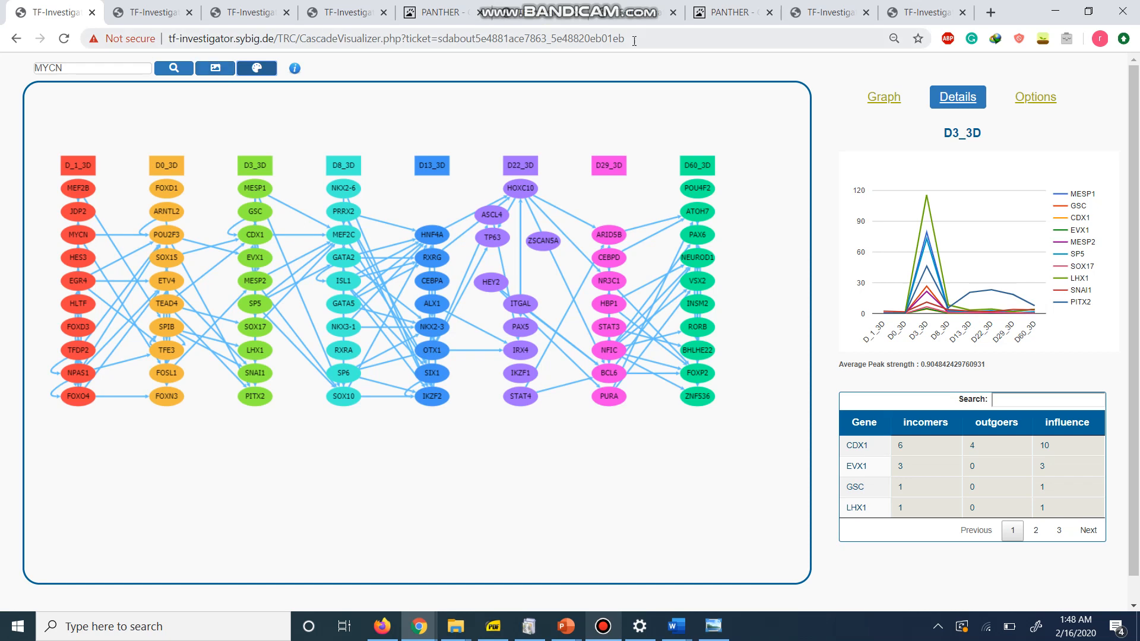
Step: View the cascade's general graph information and switch back to the details of the D3_3D timepoint
click(904, 100)
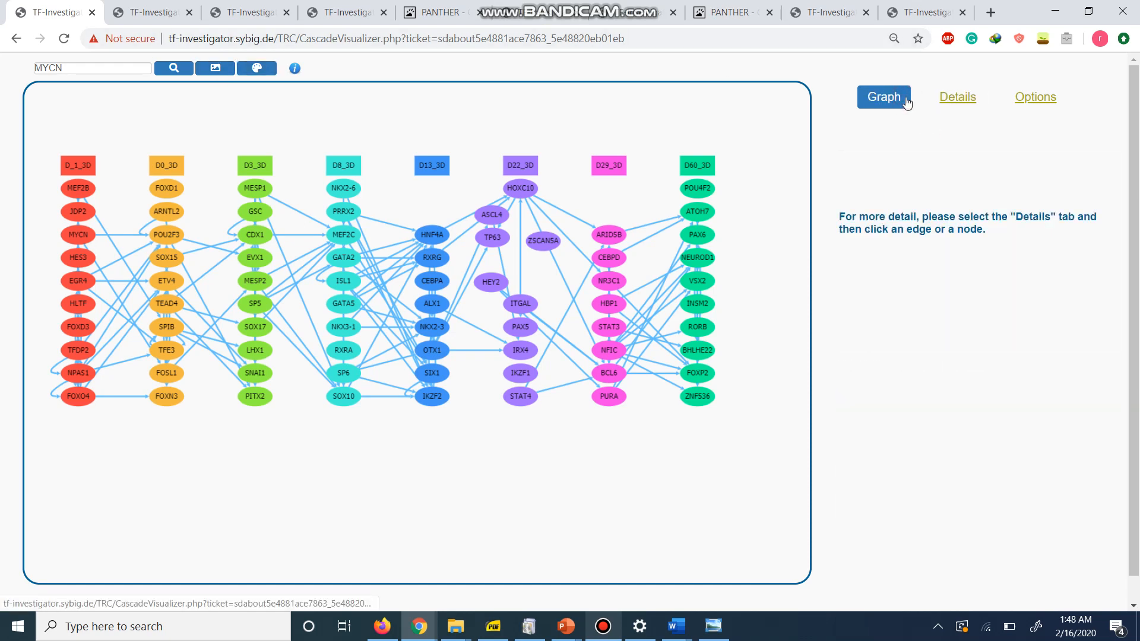
click(961, 102)
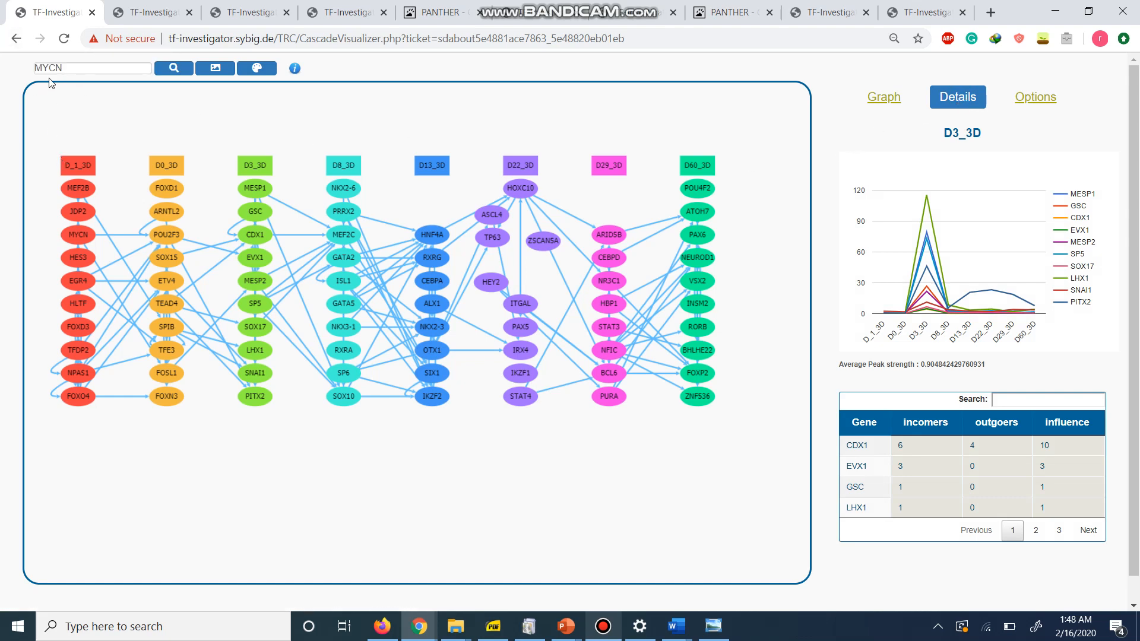
Step: Go back from the cascade through the TRC parameter page to the workflow selection page
click(20, 42)
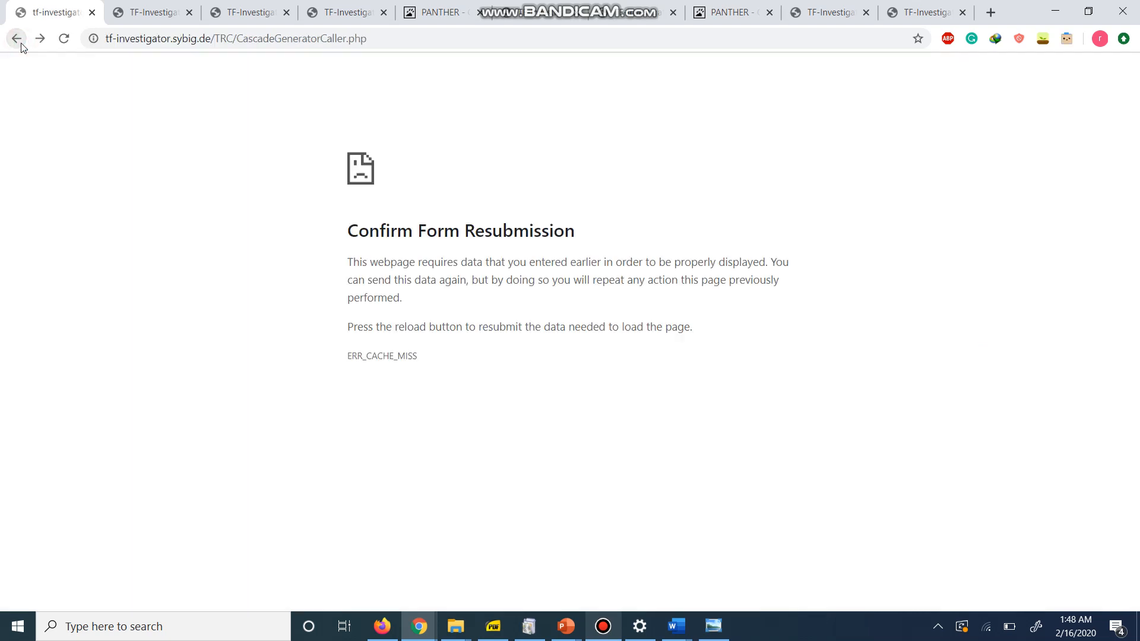
click(17, 39)
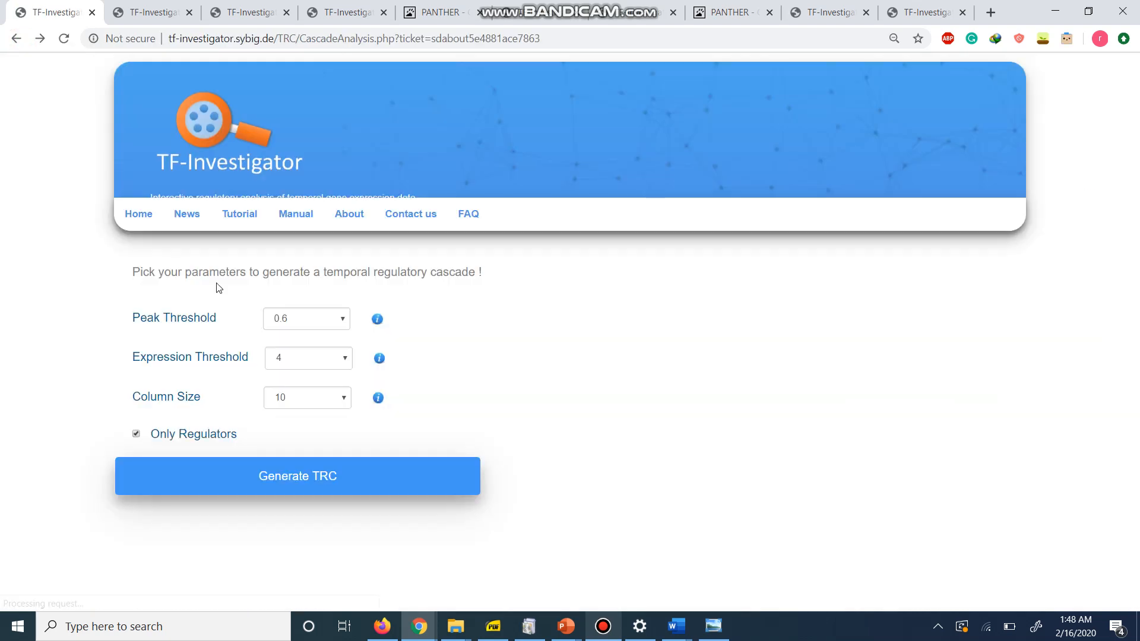
click(16, 39)
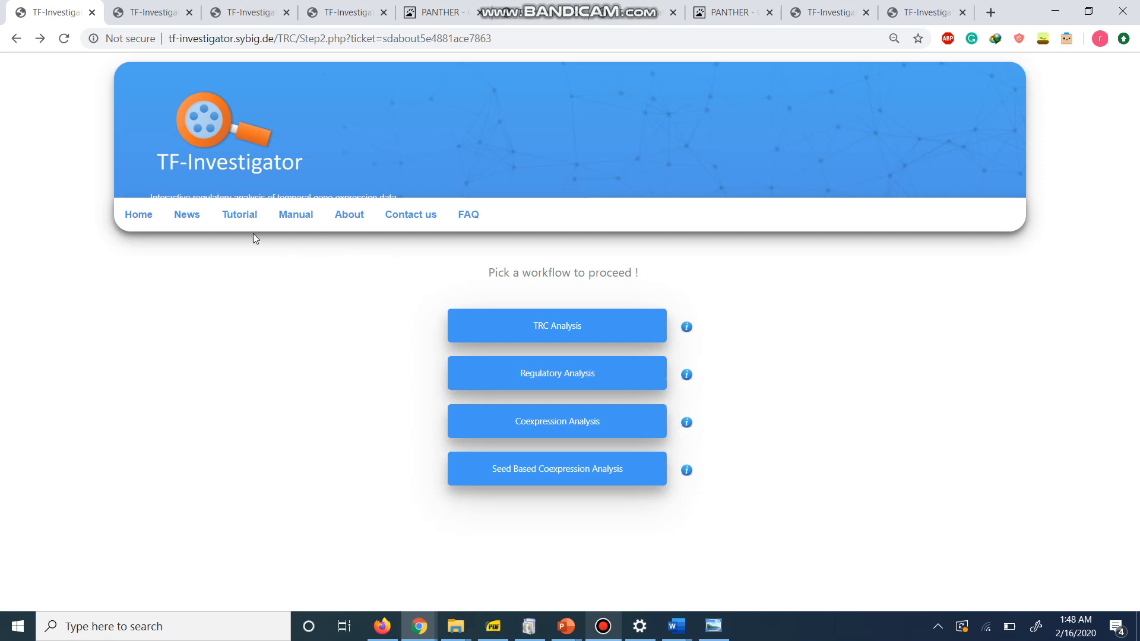
click(603, 627)
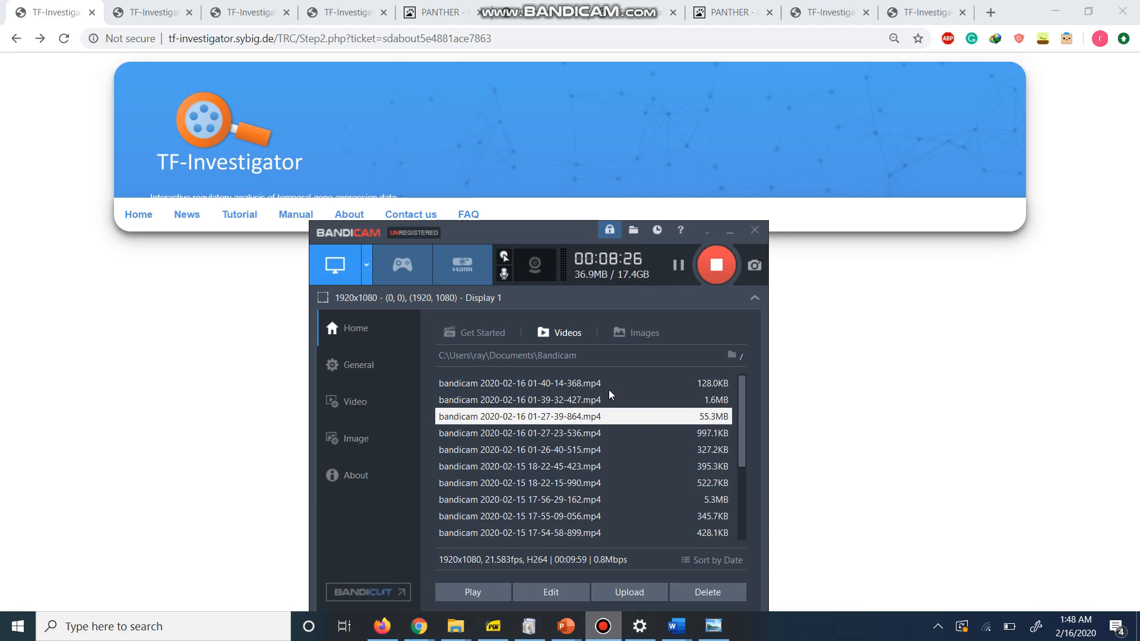